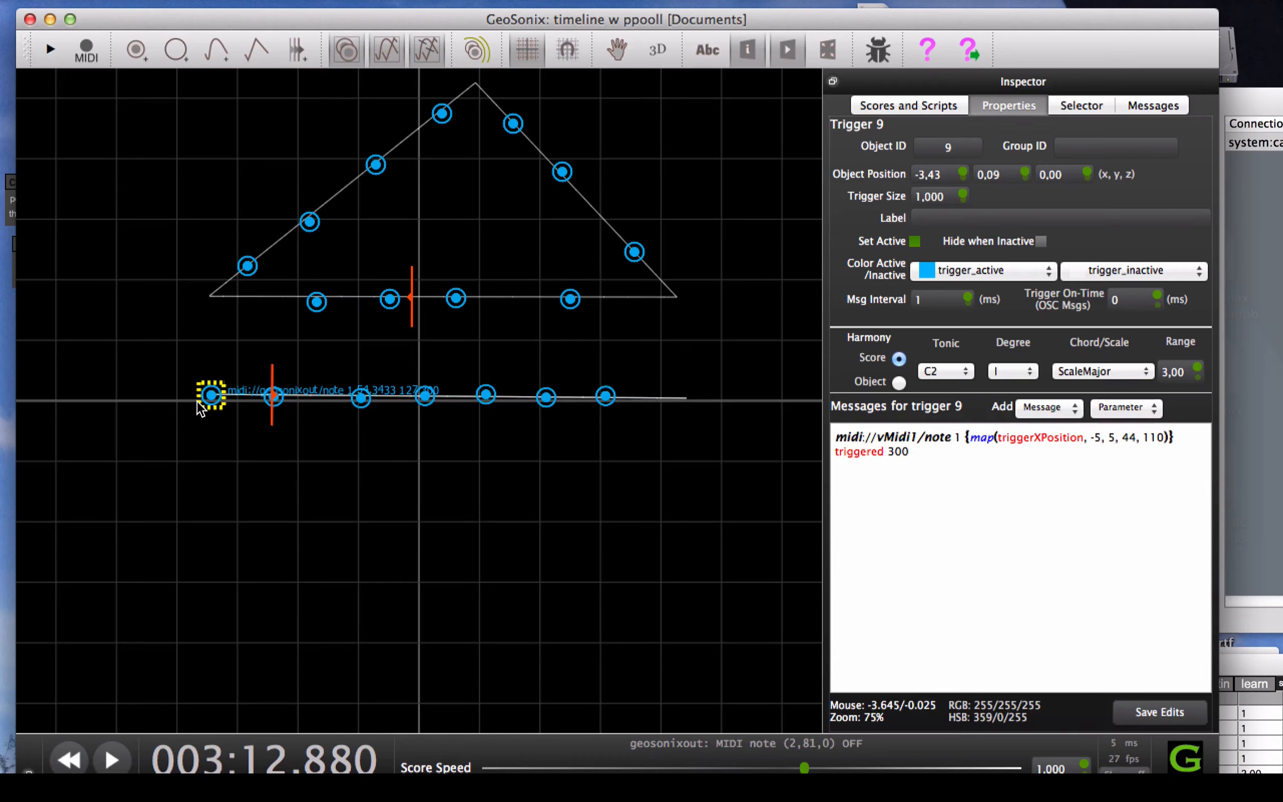
# Switch from GeoSonix to ppooll and lower the ho_st1 output level to 0.04
pyautogui.click(217, 402)
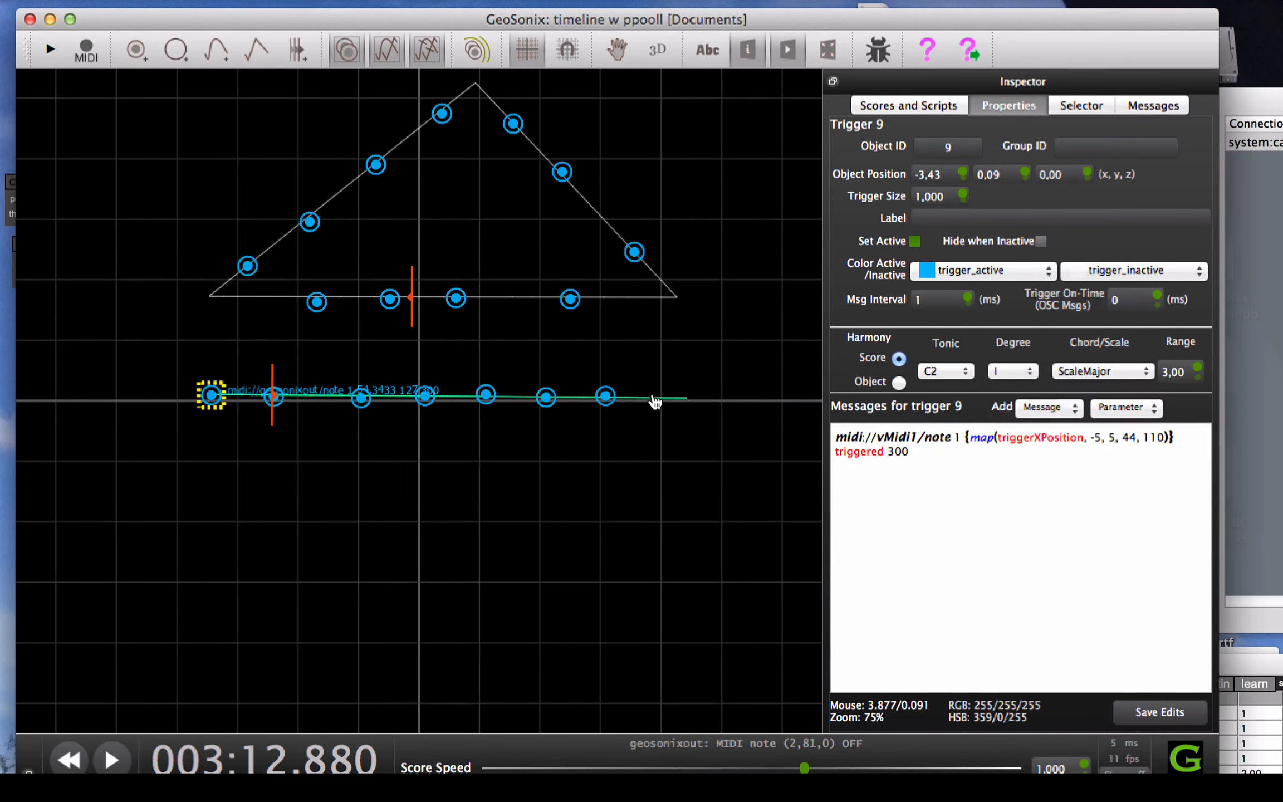
pyautogui.press('super+Tab')
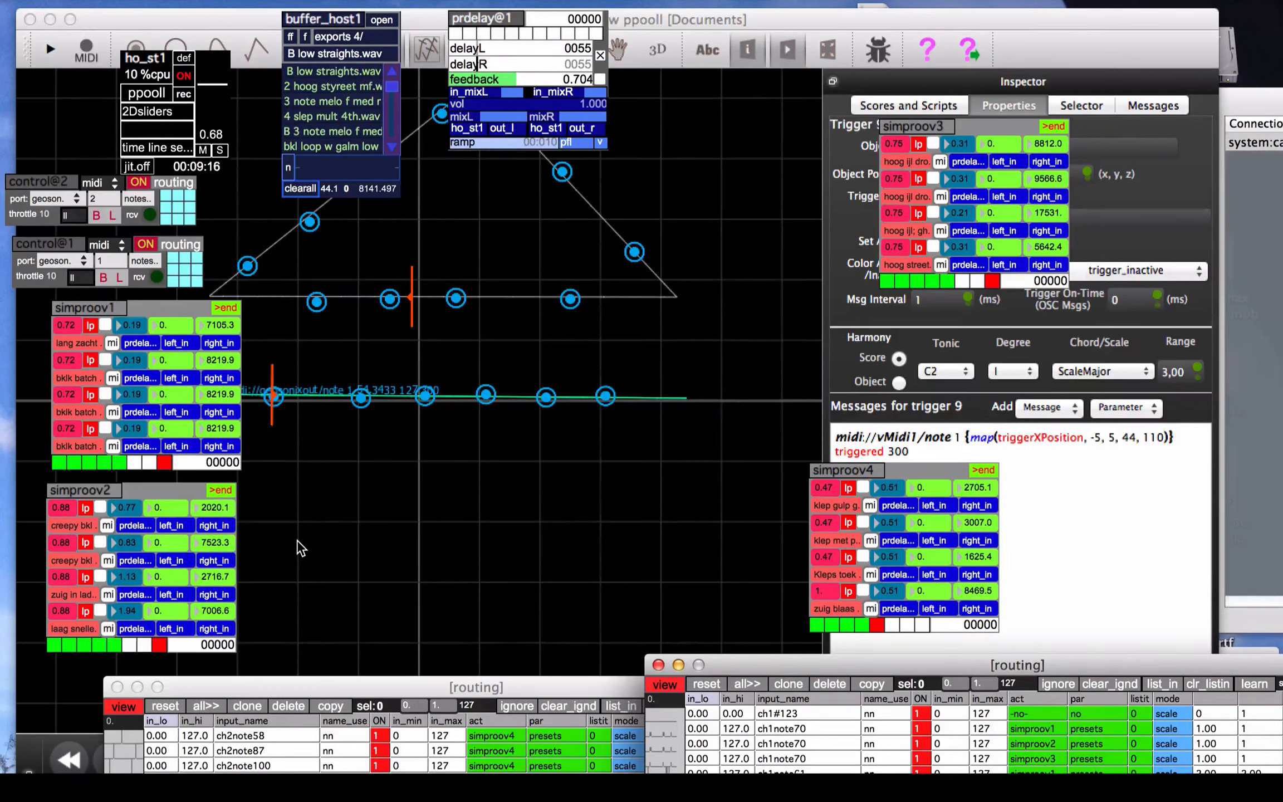
pyautogui.moveTo(212, 86); pyautogui.dragTo(216, 120)
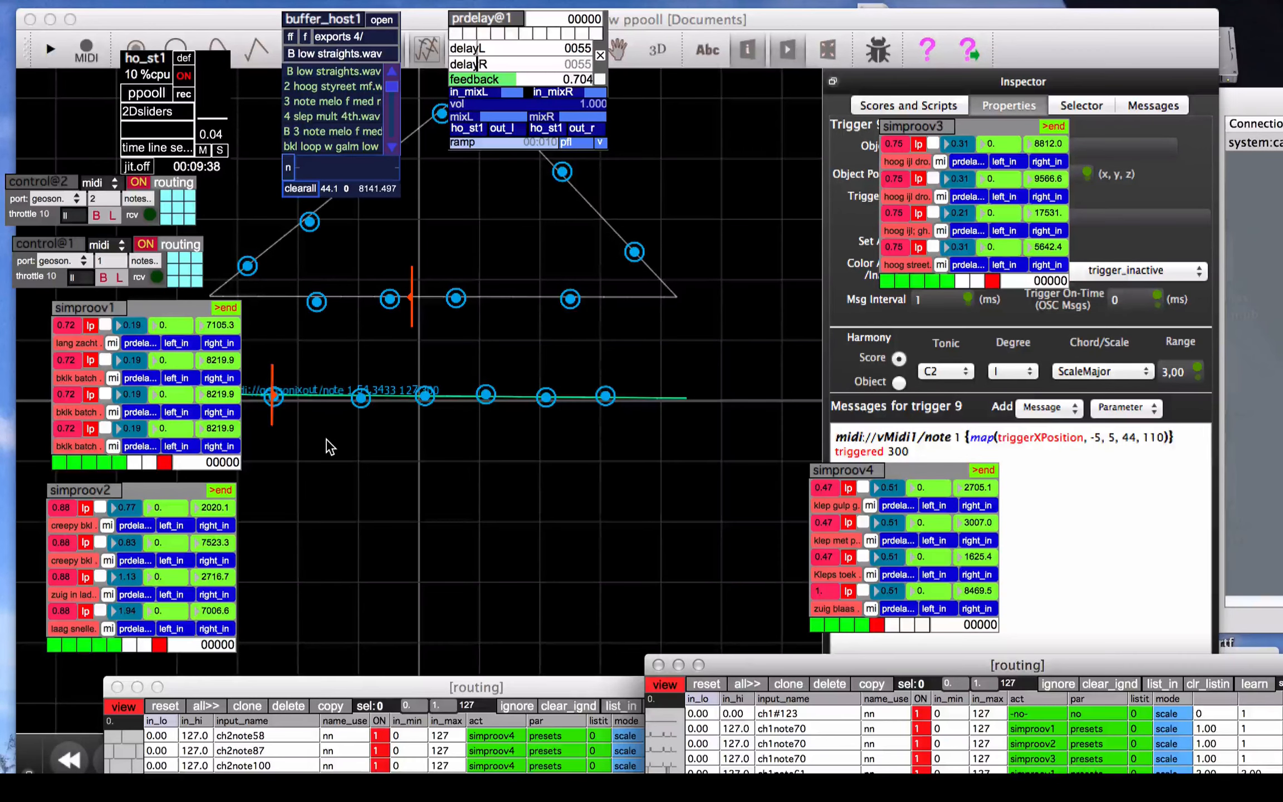
# Return to GeoSonix, deselect the timeline curve, start score playback, and switch back to ppooll
pyautogui.click(334, 453)
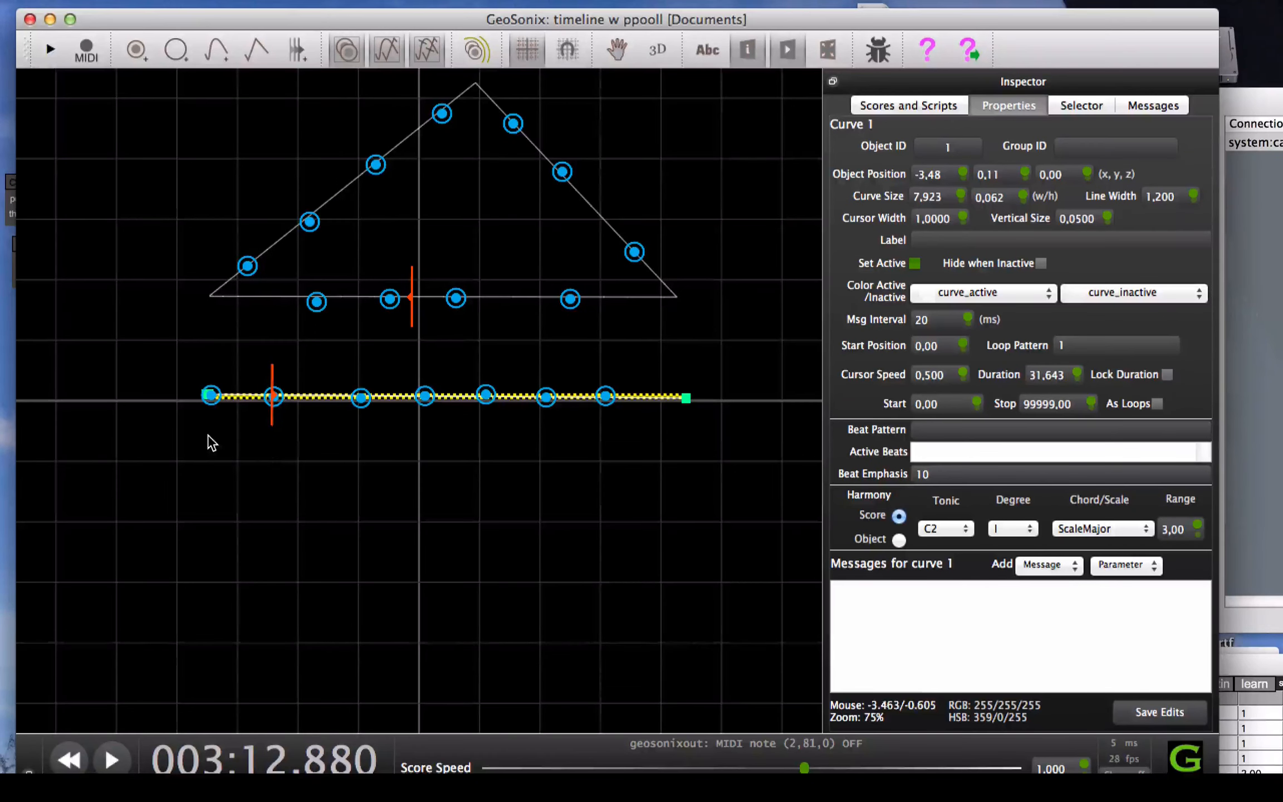
pyautogui.click(162, 465)
pyautogui.press('space')
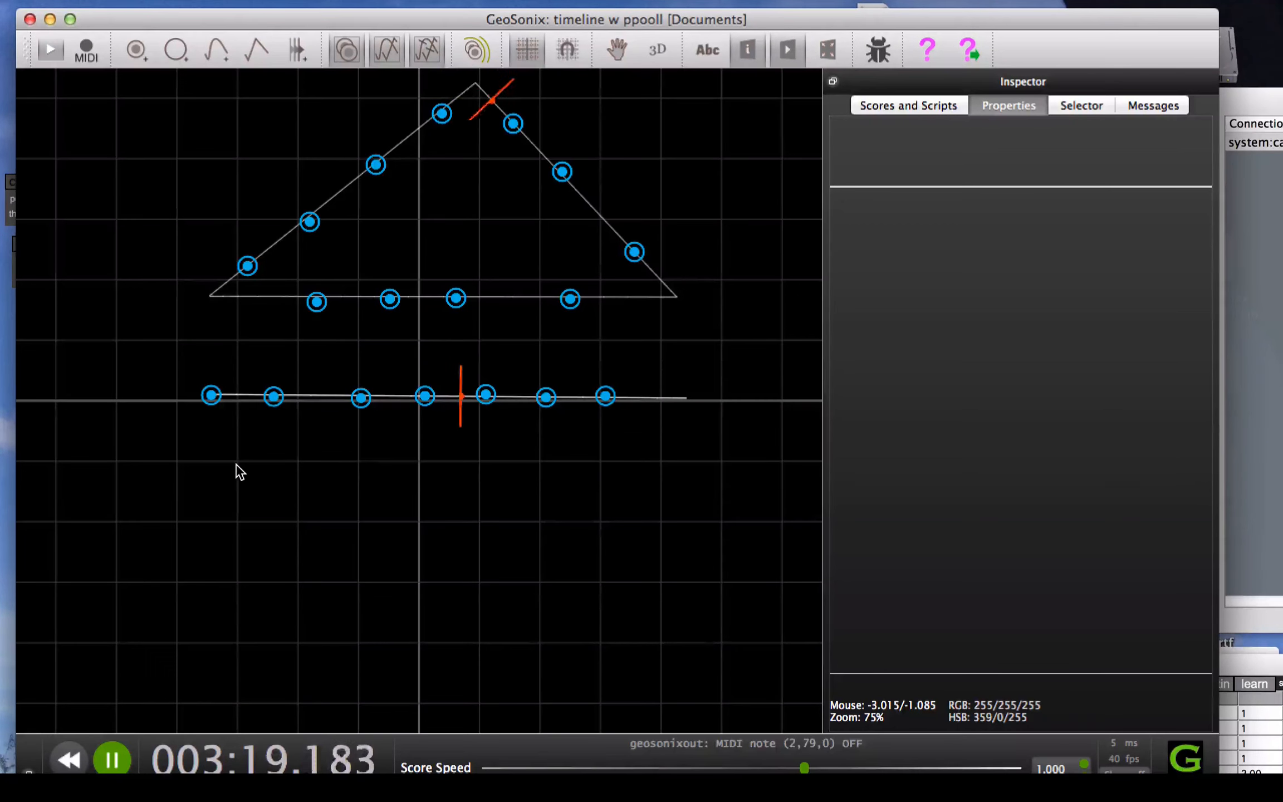
pyautogui.press('super+Tab')
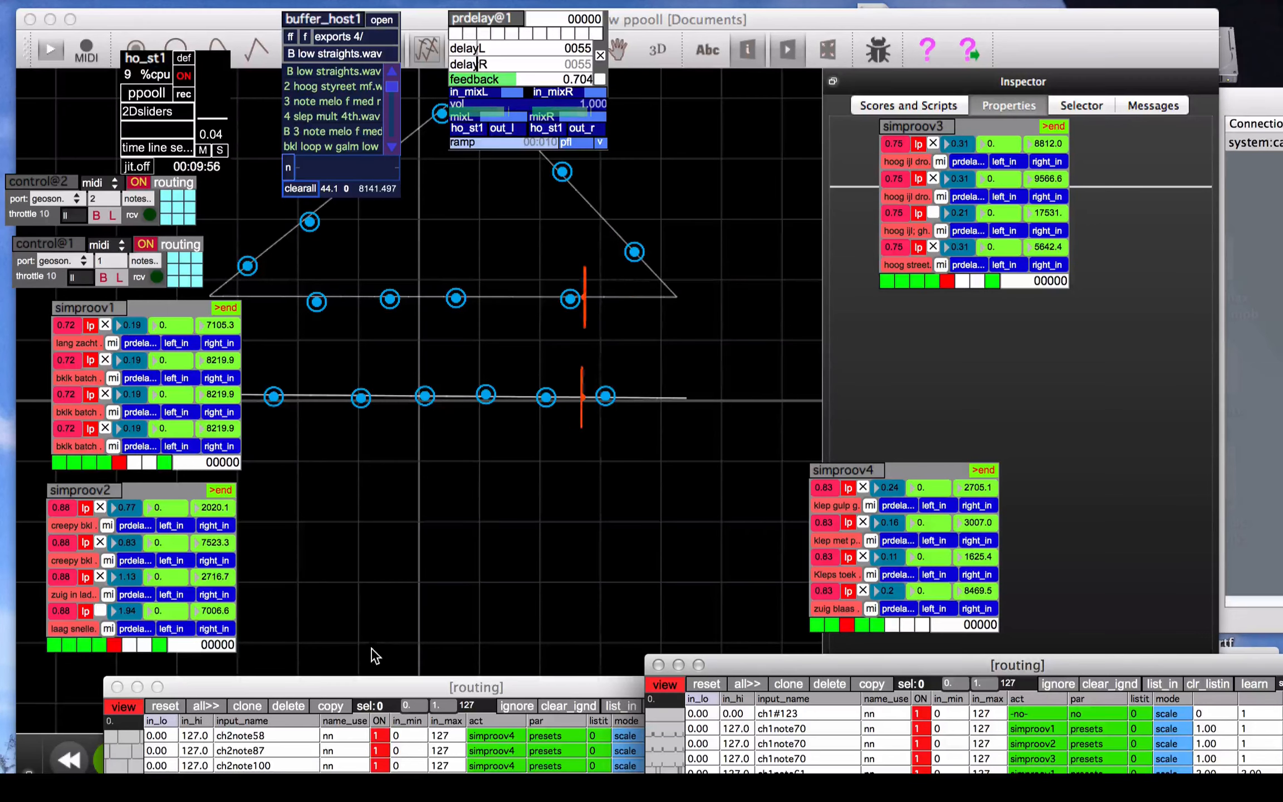
# Switch to MIDI Patchbay and inspect the geosonixout patch in nan and uc.mpb, moving its window clear of the ppooll modules
pyautogui.moveTo(381, 777)
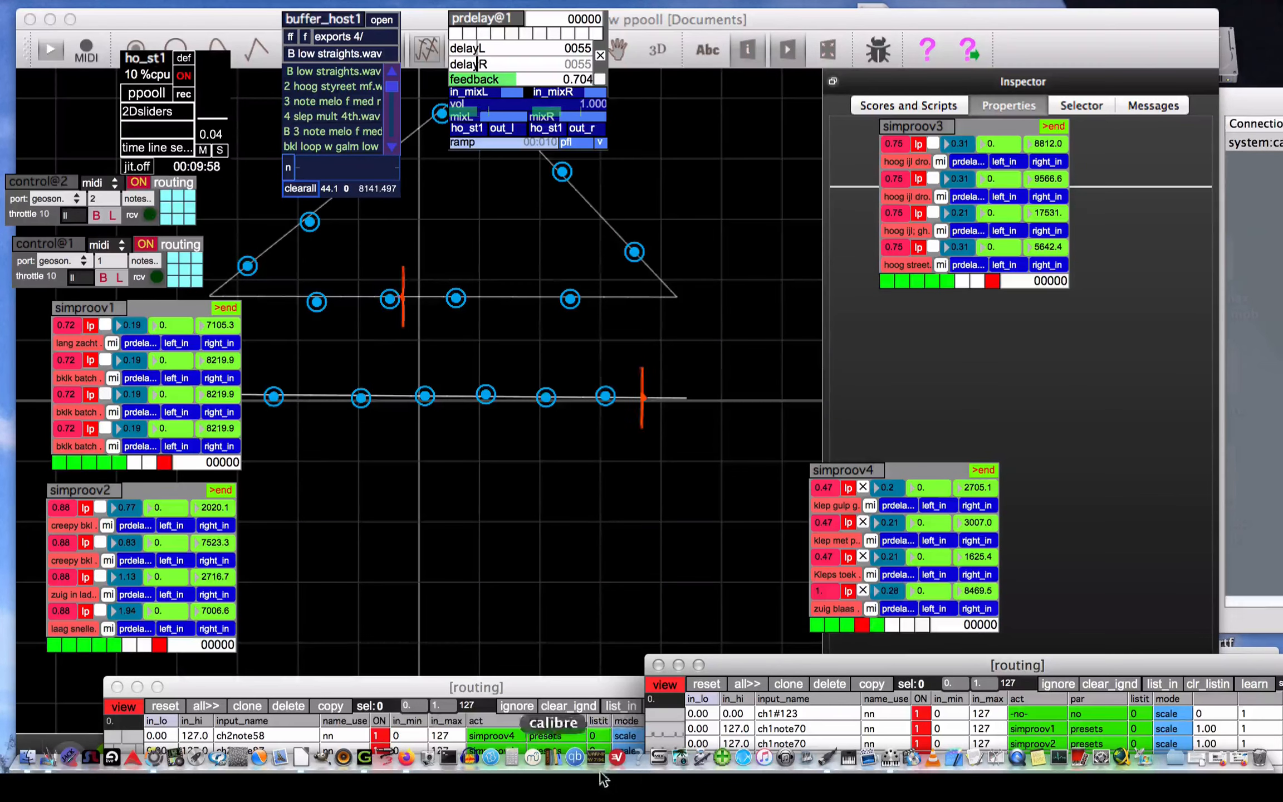
pyautogui.click(884, 763)
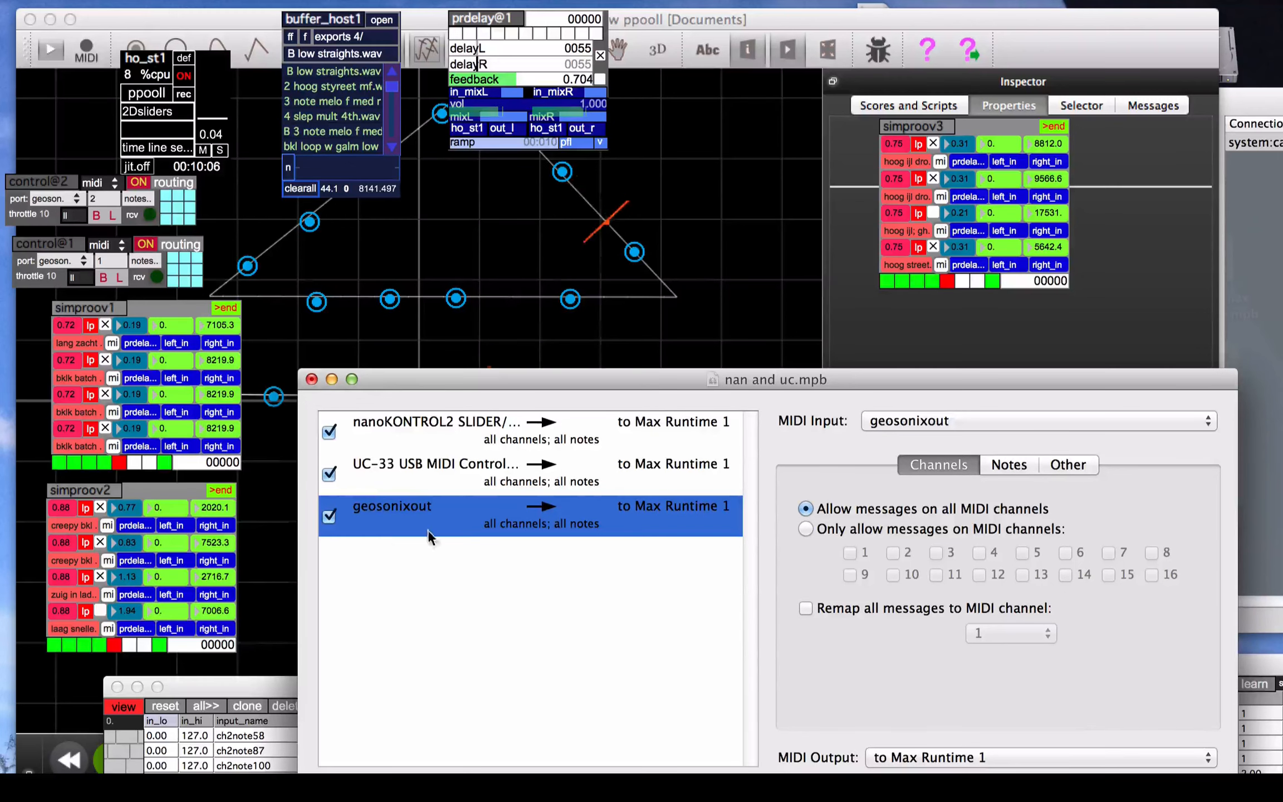
pyautogui.moveTo(453, 378); pyautogui.dragTo(429, 381)
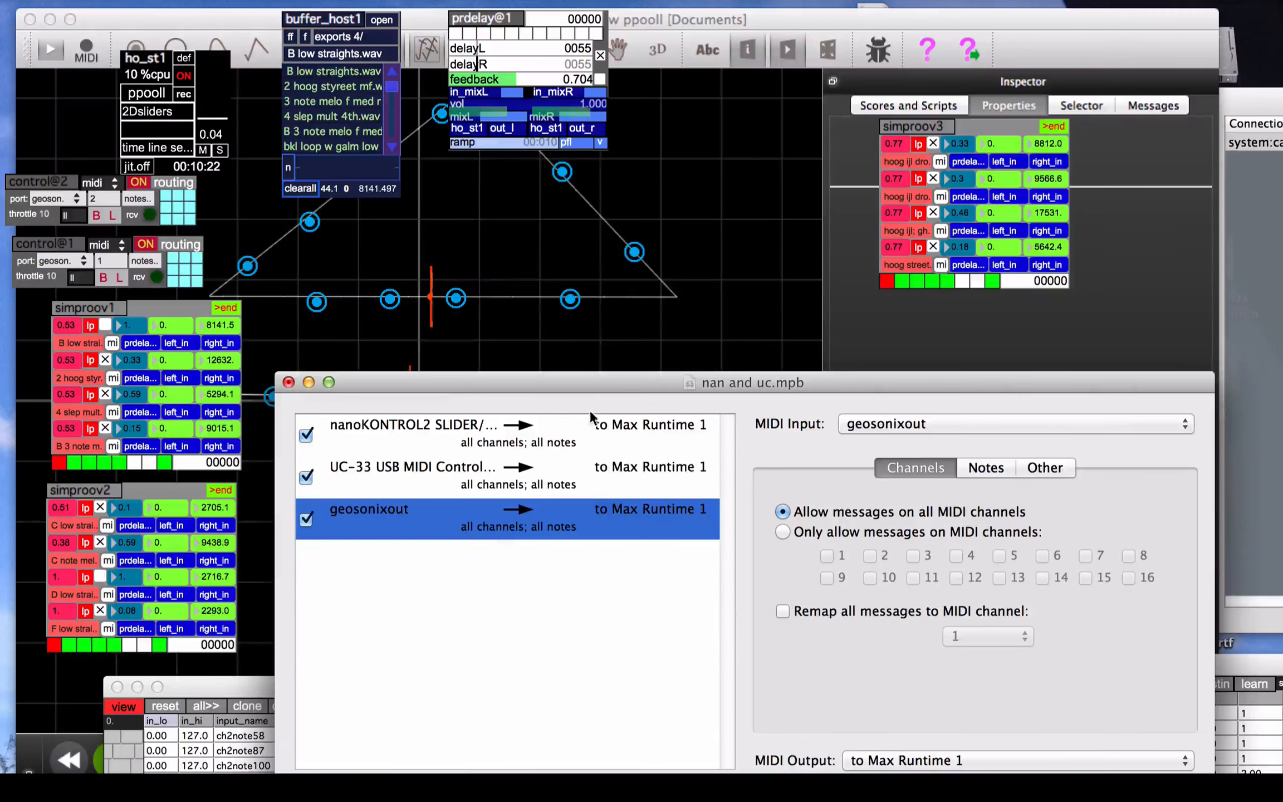
pyautogui.moveTo(583, 383); pyautogui.dragTo(555, 270)
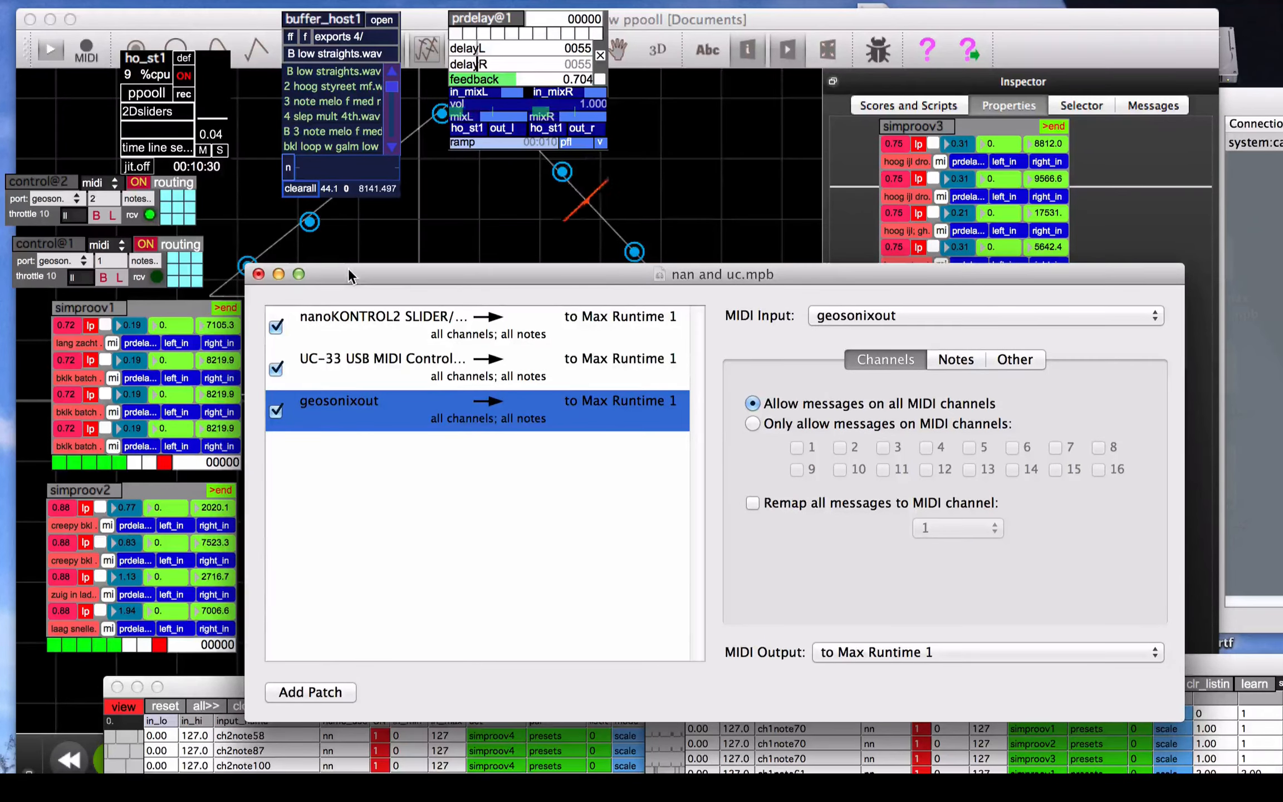
pyautogui.moveTo(348, 269); pyautogui.dragTo(263, 598)
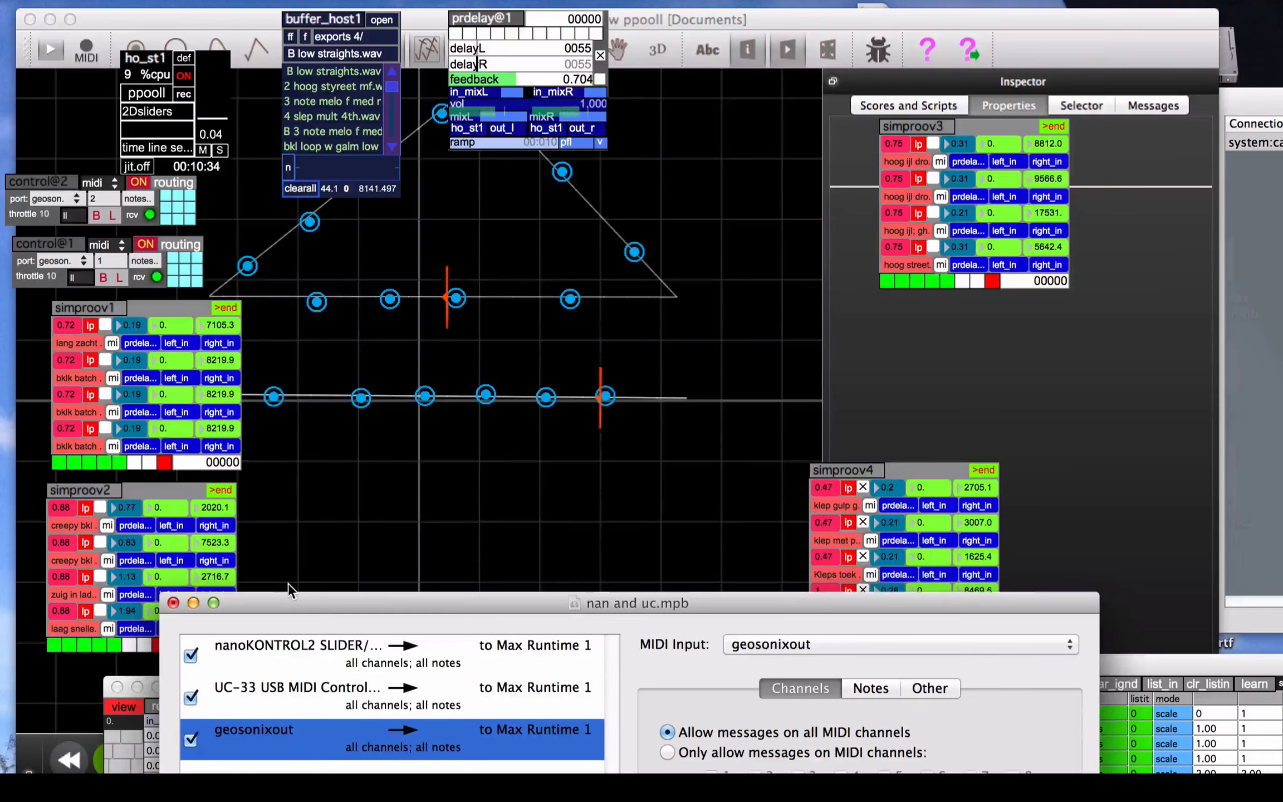
# Switch to MIDI Monitor and move its window up to examine the sources and incoming geosonixout note messages
pyautogui.moveTo(617, 771)
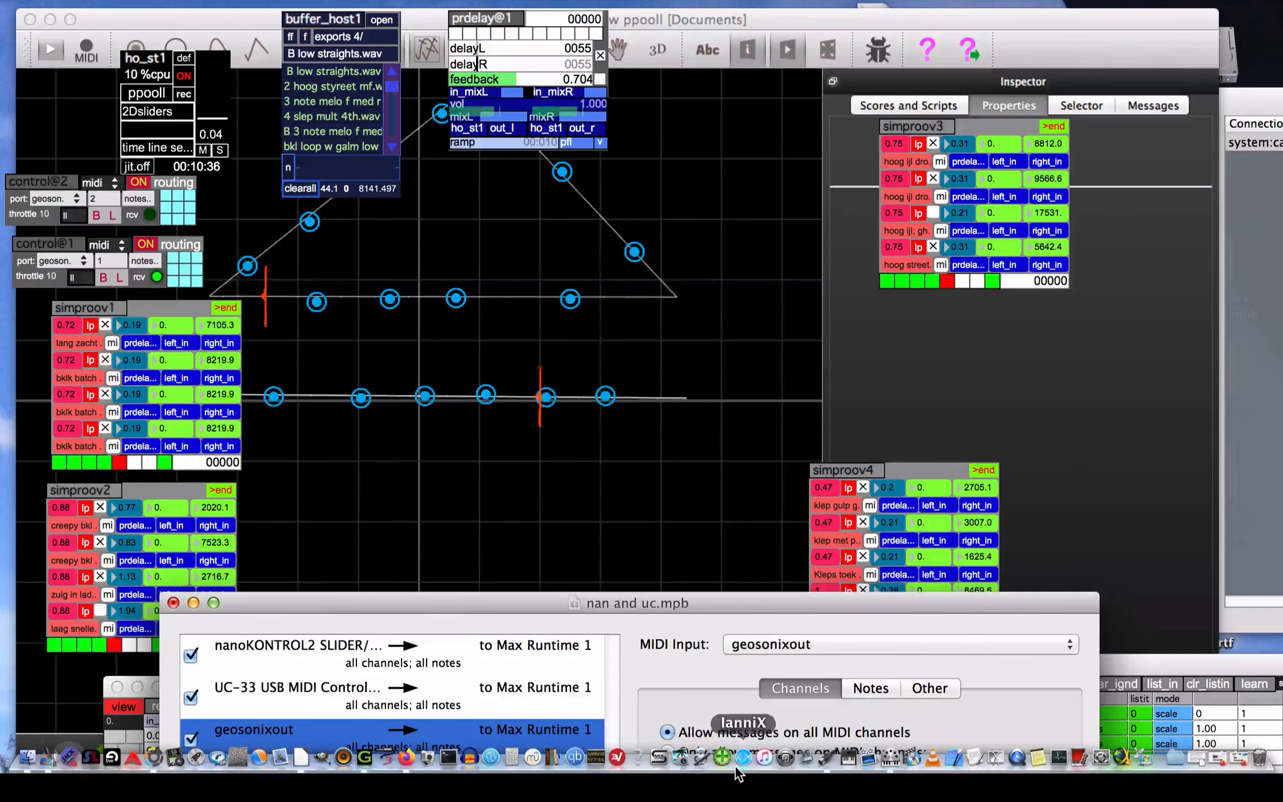
pyautogui.click(828, 758)
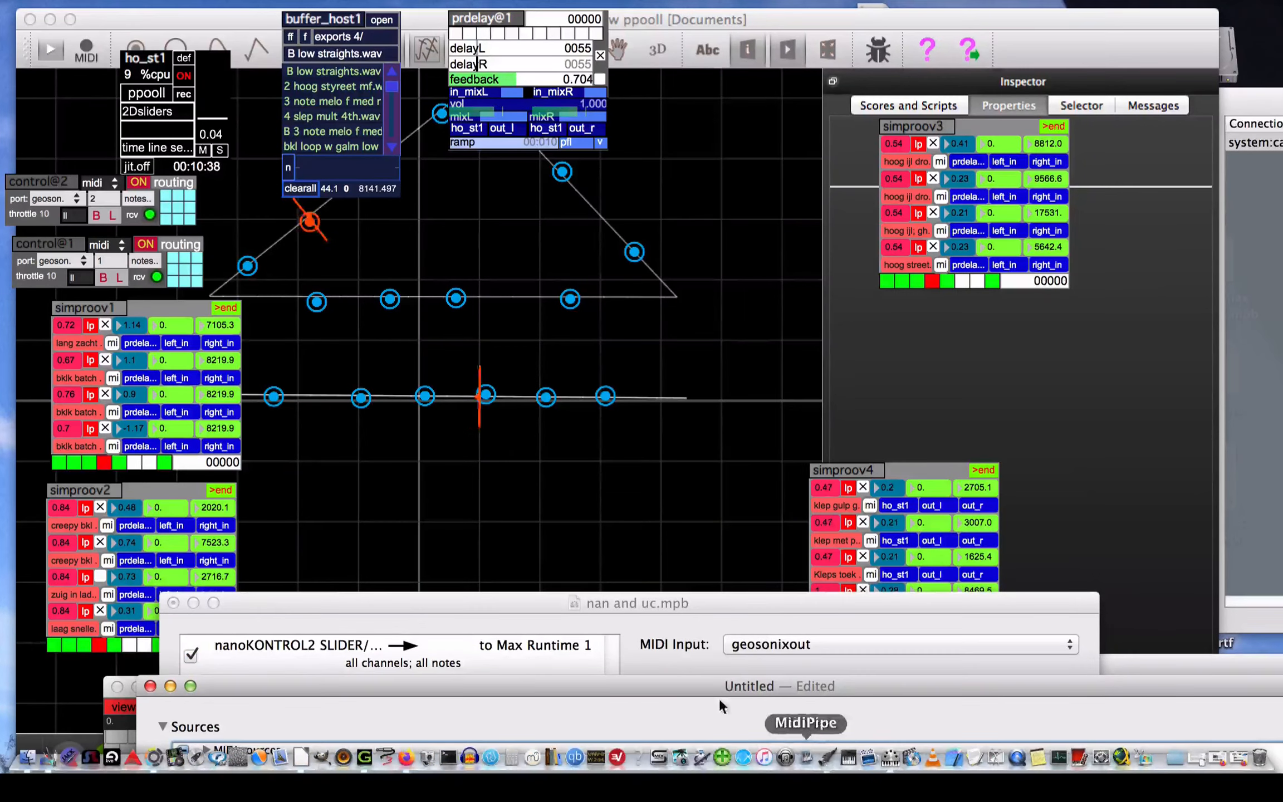
pyautogui.moveTo(603, 681); pyautogui.dragTo(507, 71)
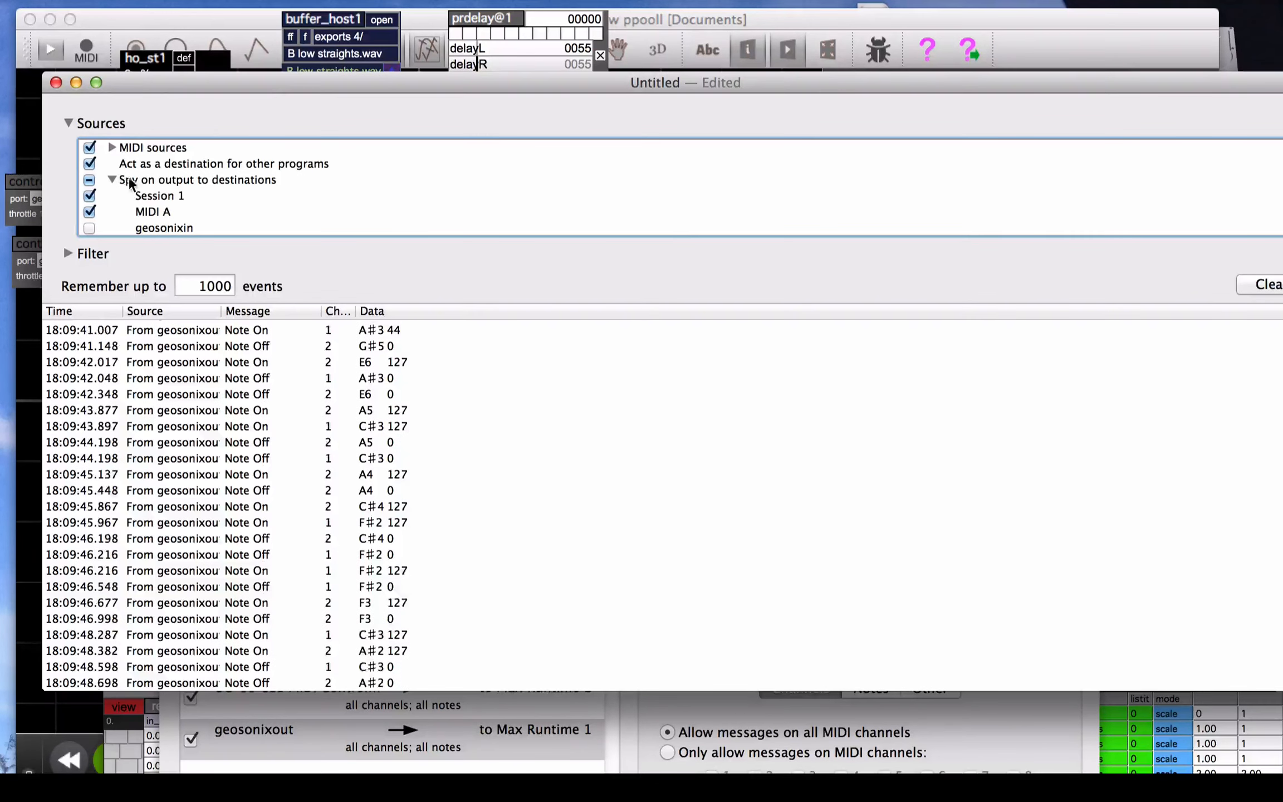
pyautogui.moveTo(249, 84); pyautogui.dragTo(238, 85)
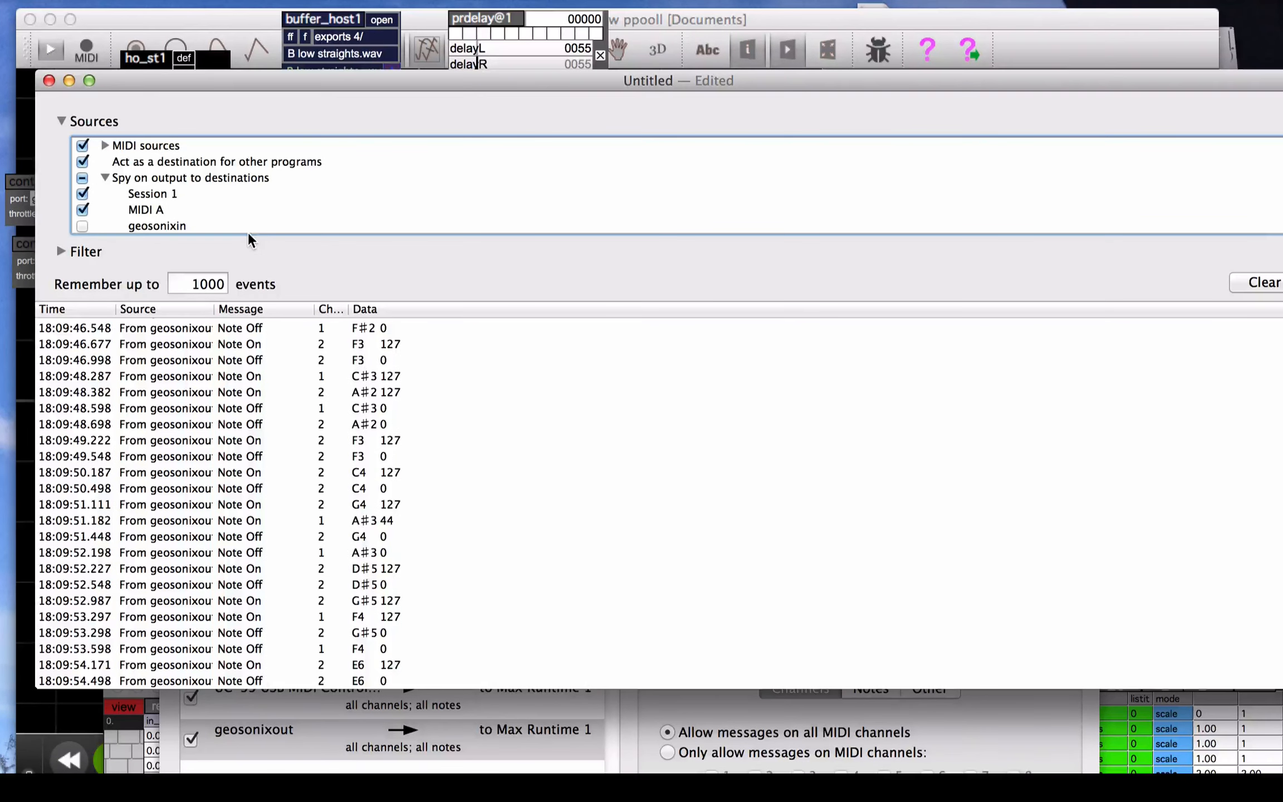
# In MIDI Patchbay, add a patch from geosonixout to MIDI Monitor (Untitled), and move the patch window down out of the way
pyautogui.click(257, 744)
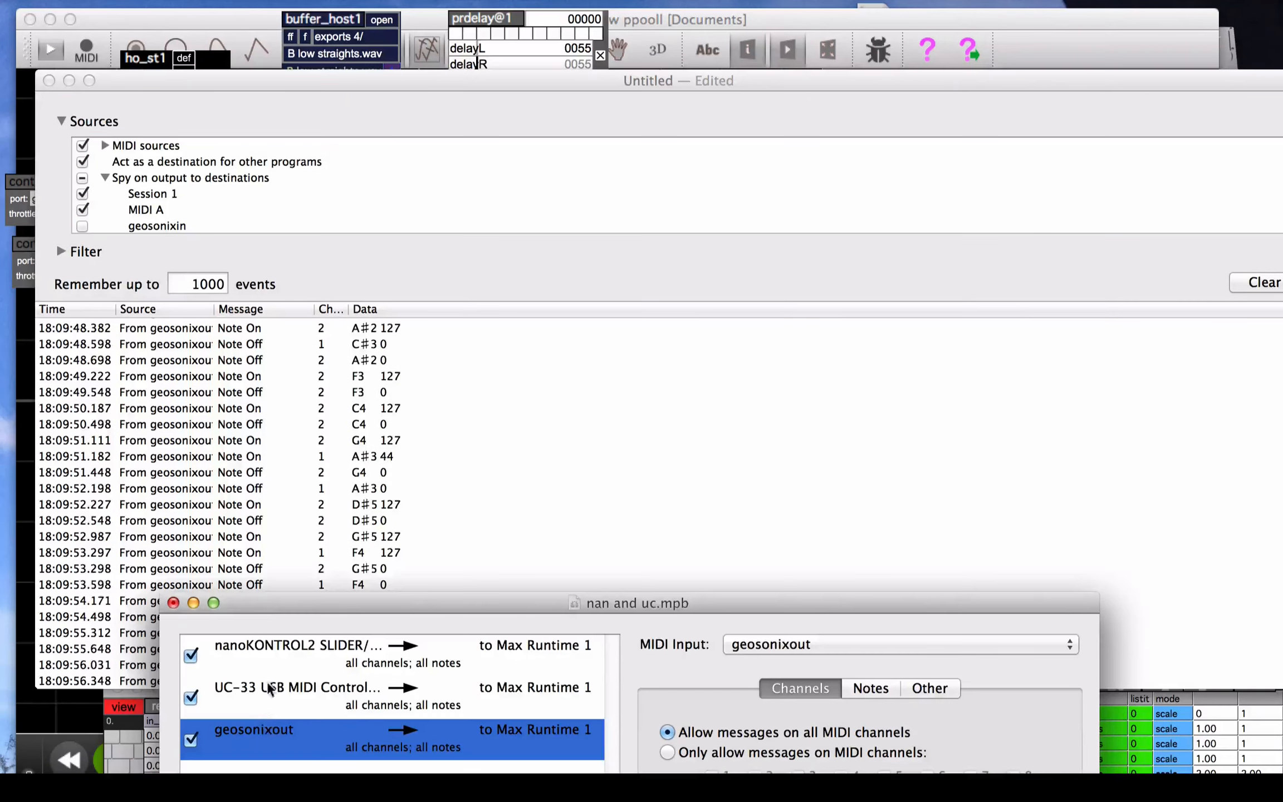
pyautogui.moveTo(272, 603); pyautogui.dragTo(306, 278)
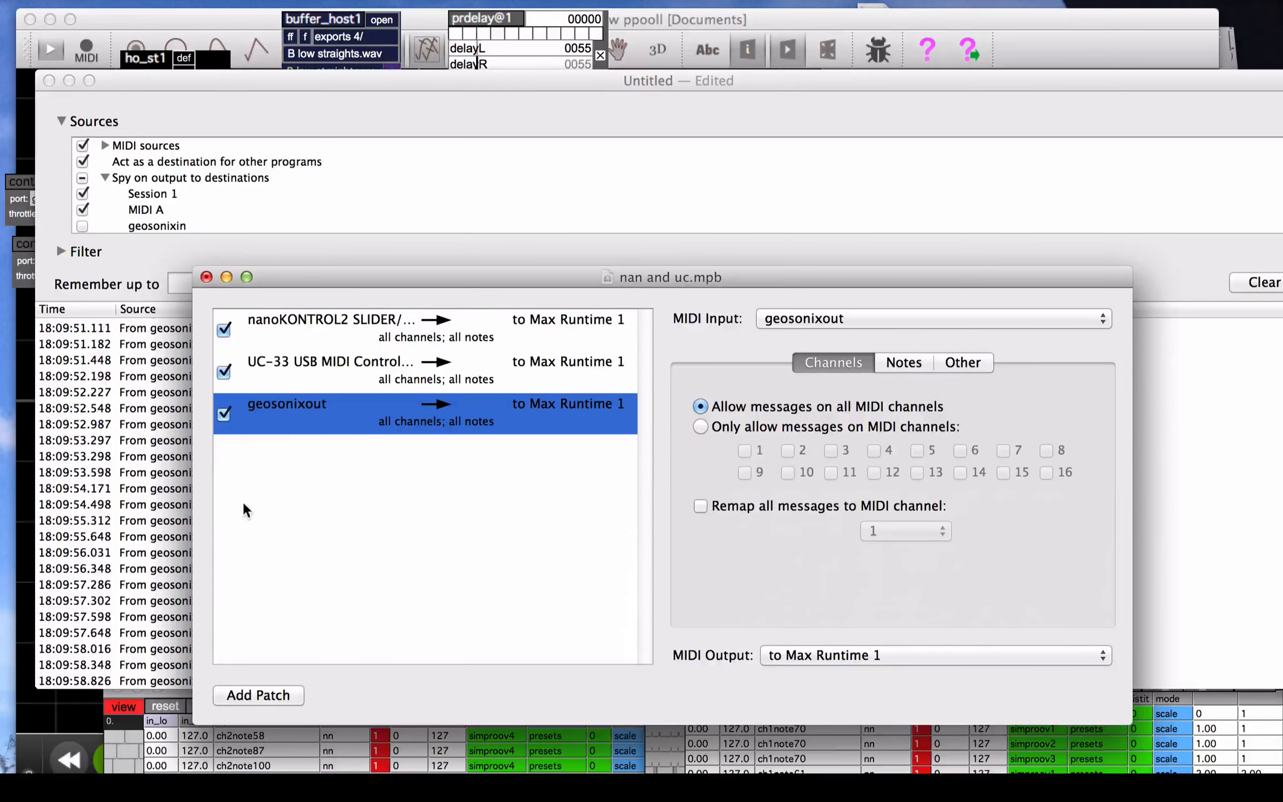
pyautogui.click(233, 693)
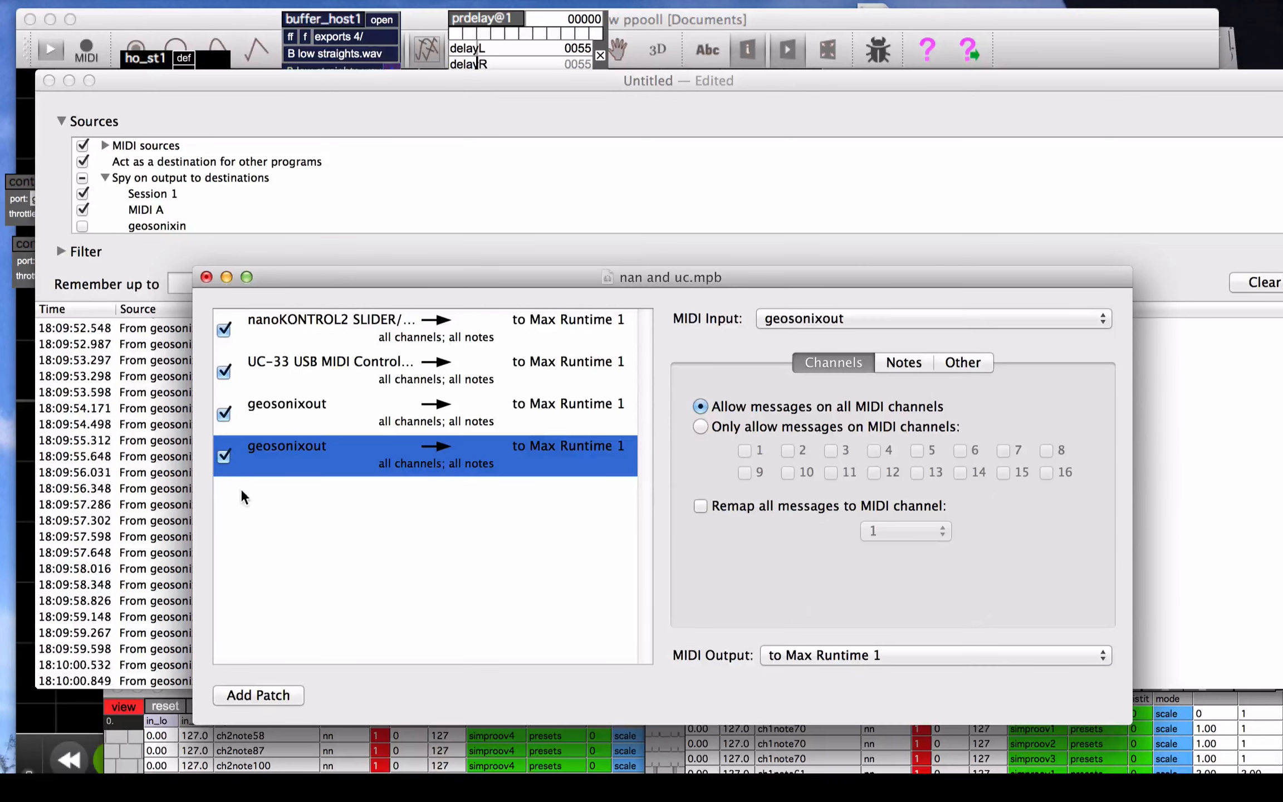
pyautogui.click(824, 326)
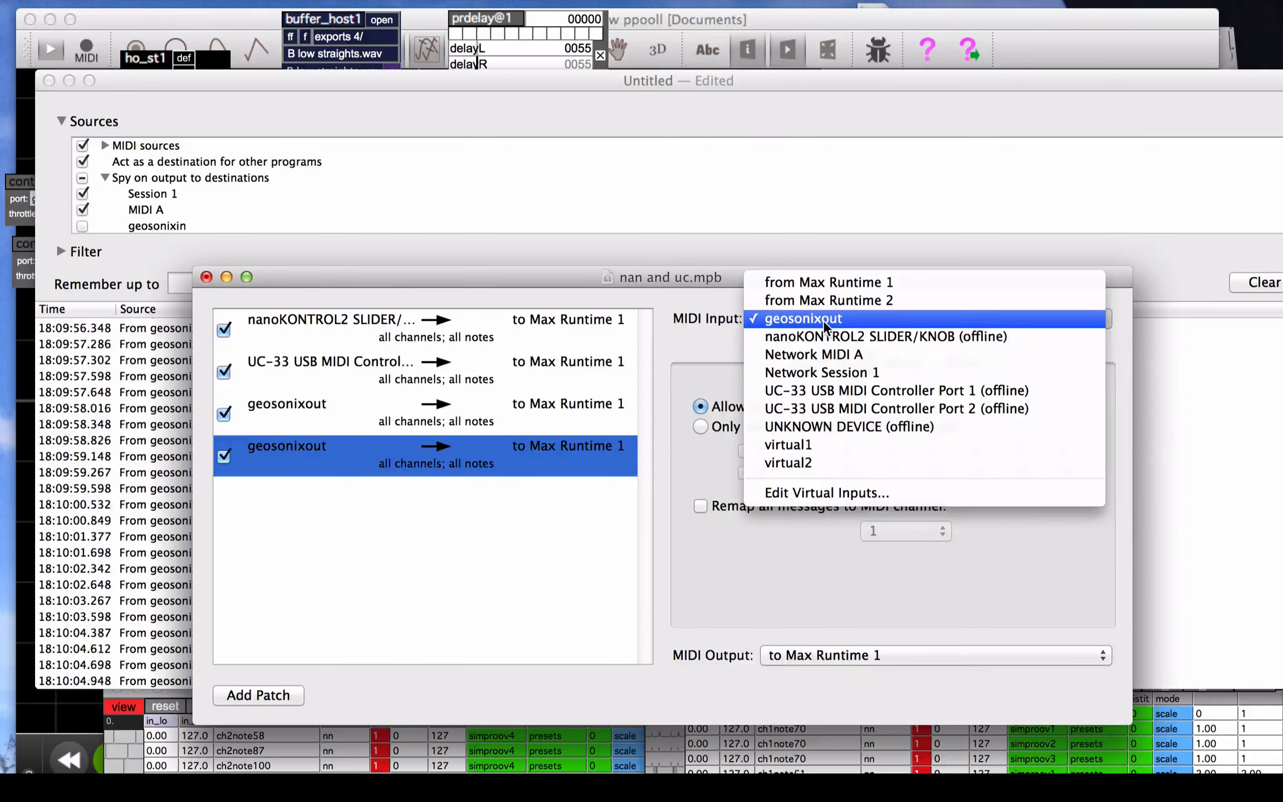
pyautogui.click(824, 322)
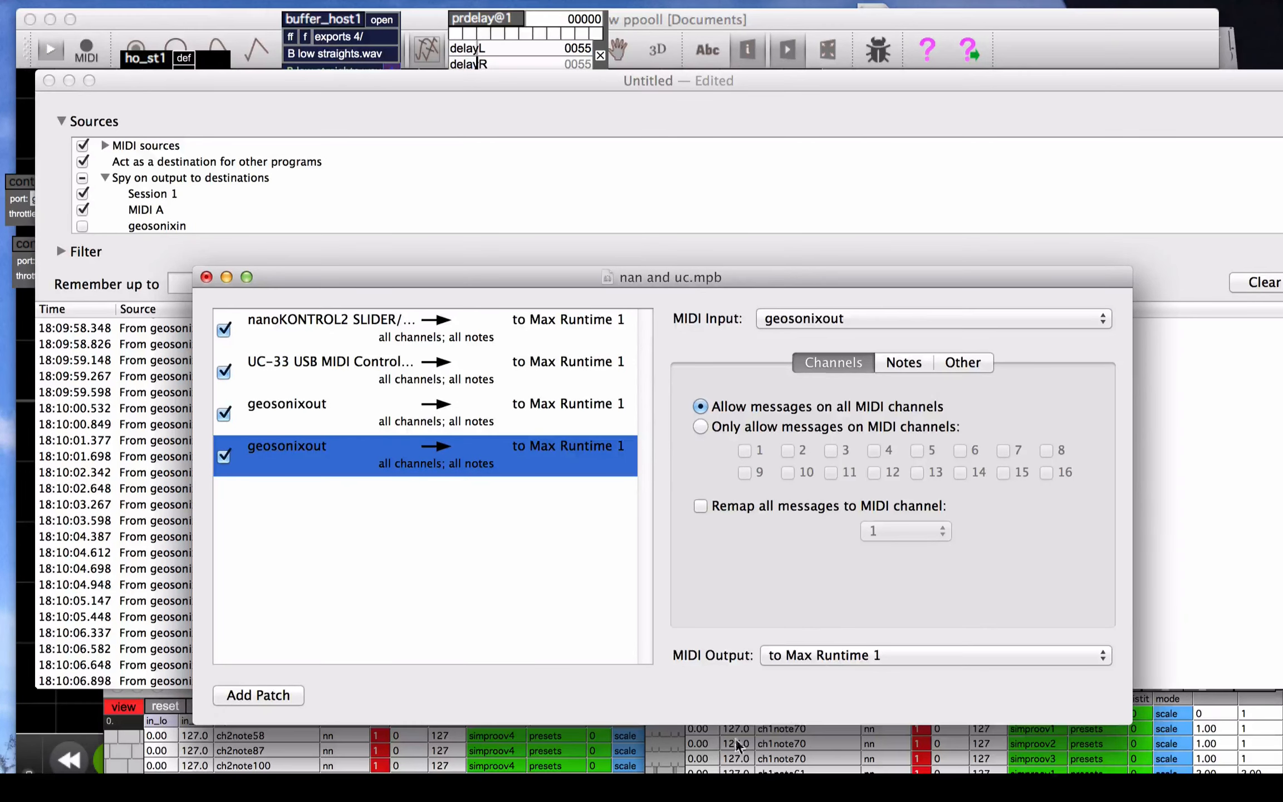
pyautogui.click(834, 658)
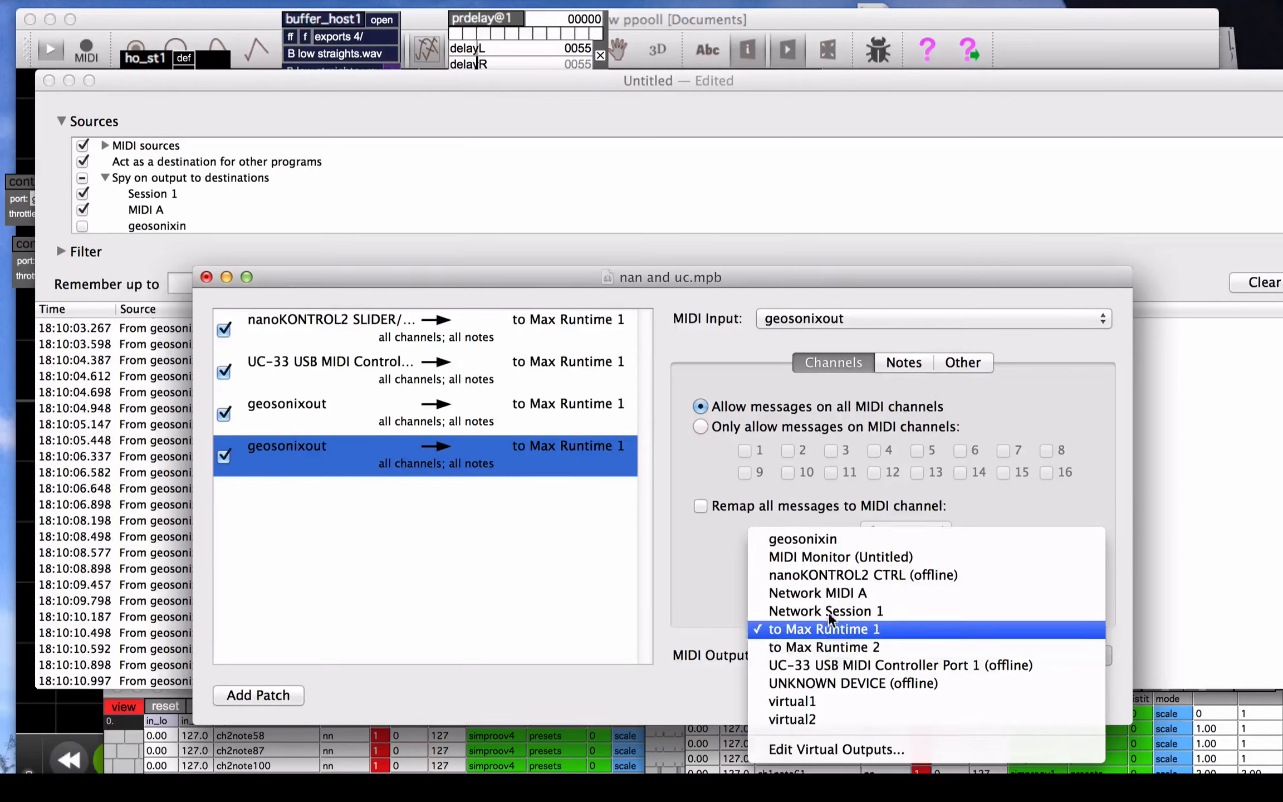
pyautogui.click(823, 556)
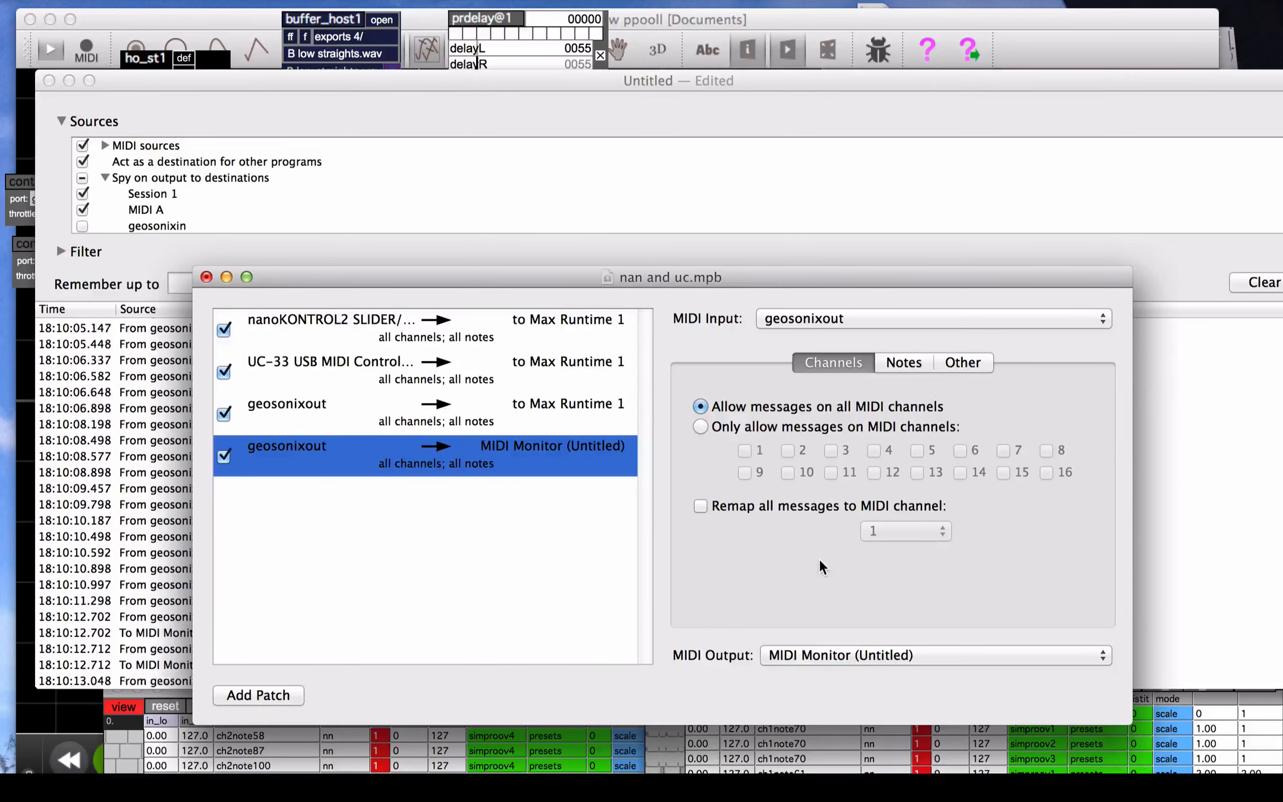
pyautogui.moveTo(397, 286); pyautogui.dragTo(470, 601)
# In MIDI Monitor, turn off spying on output to all destinations and acting as a destination for other programs
pyautogui.click(266, 201)
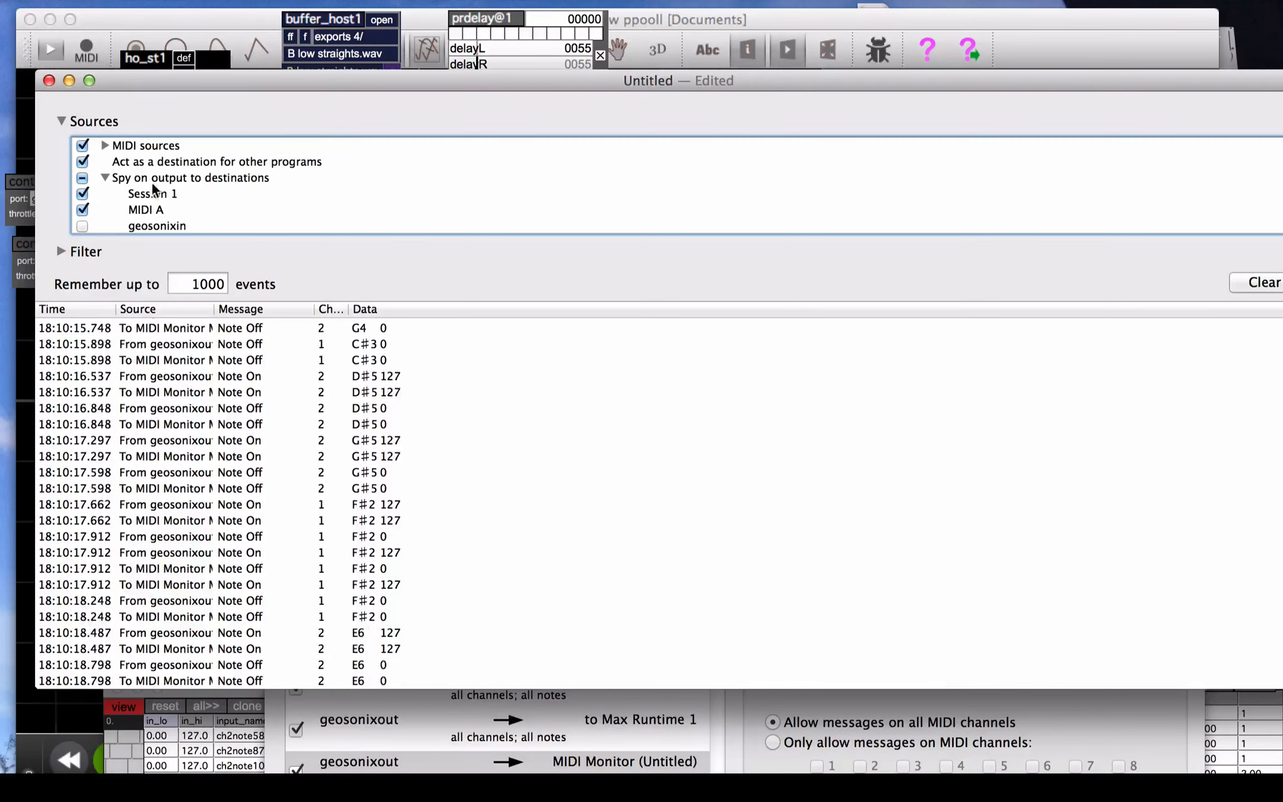
pyautogui.click(81, 209)
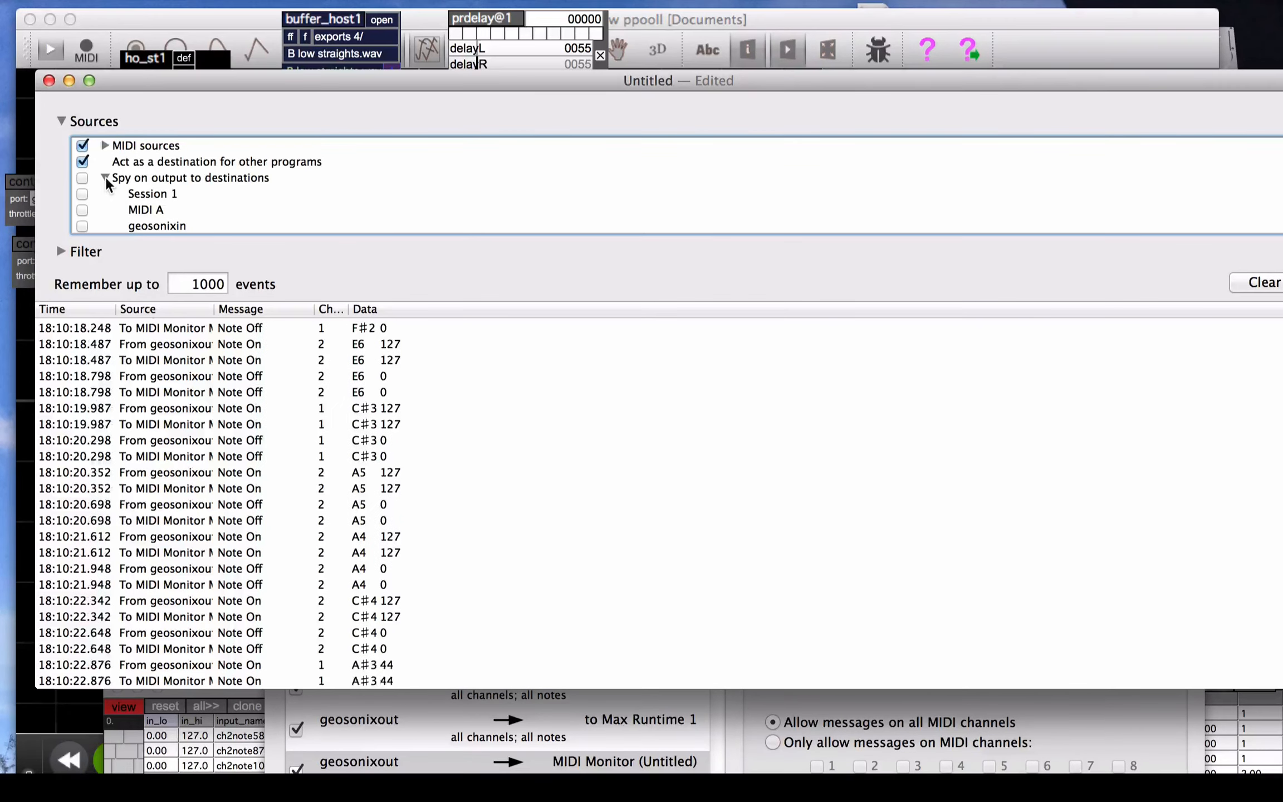
pyautogui.click(83, 162)
pyautogui.moveTo(172, 82); pyautogui.dragTo(178, 66)
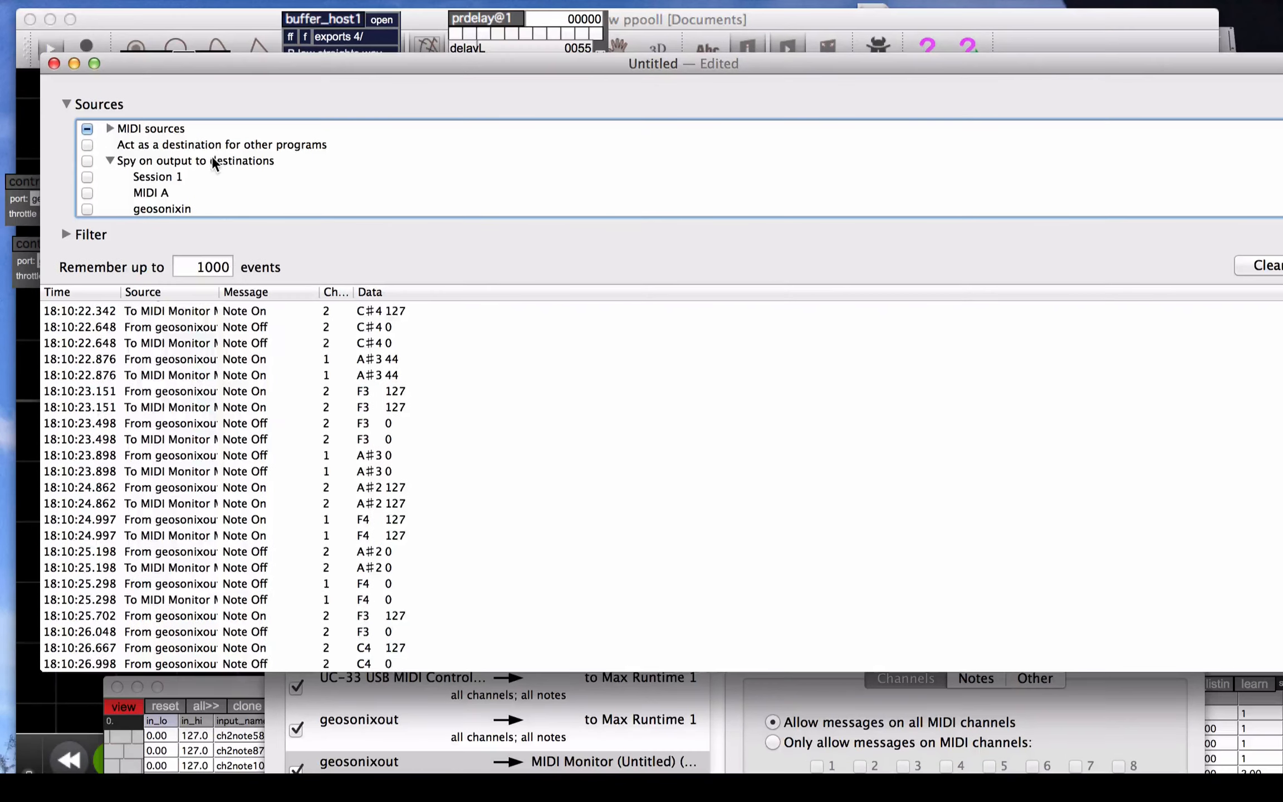
pyautogui.scroll(-3, 211, 166)
pyautogui.scroll(2, 207, 170)
pyautogui.scroll(2, 208, 169)
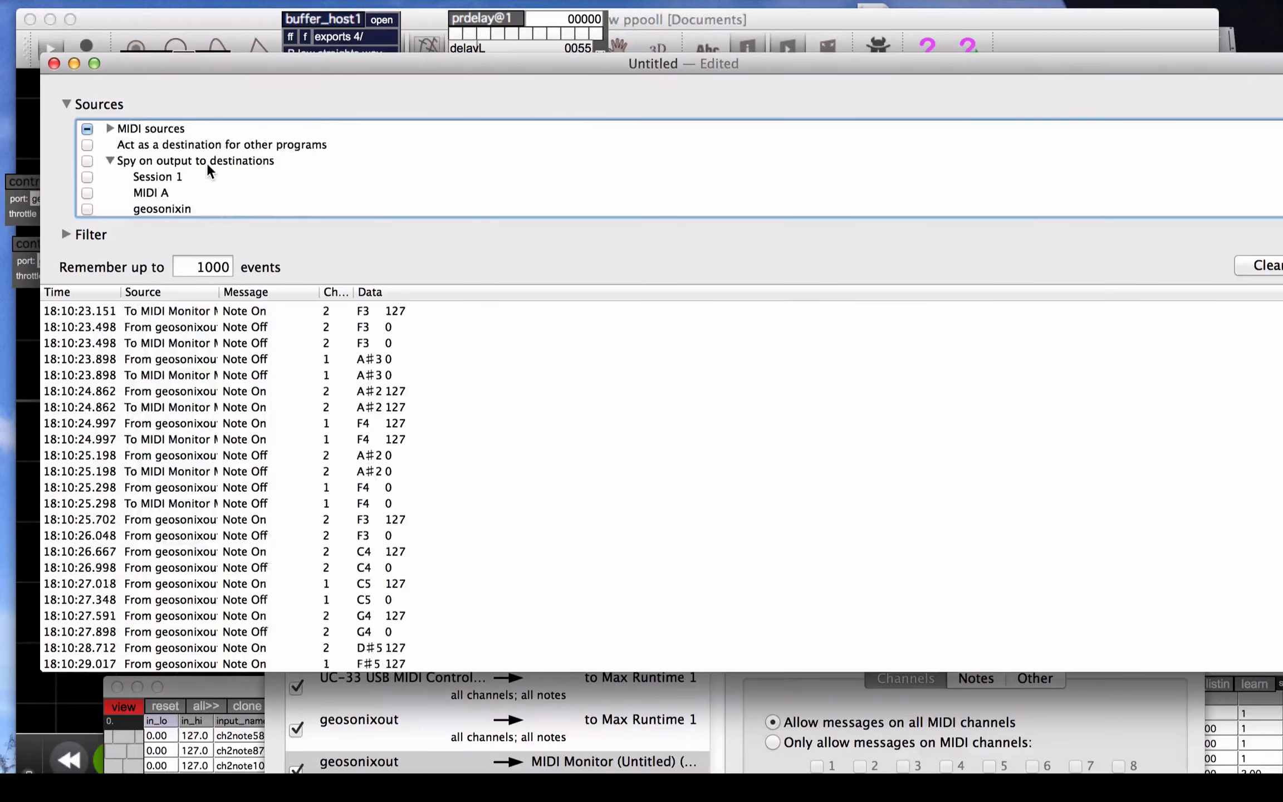
# Disable all MIDI sources and clear the recorded event list
pyautogui.click(88, 129)
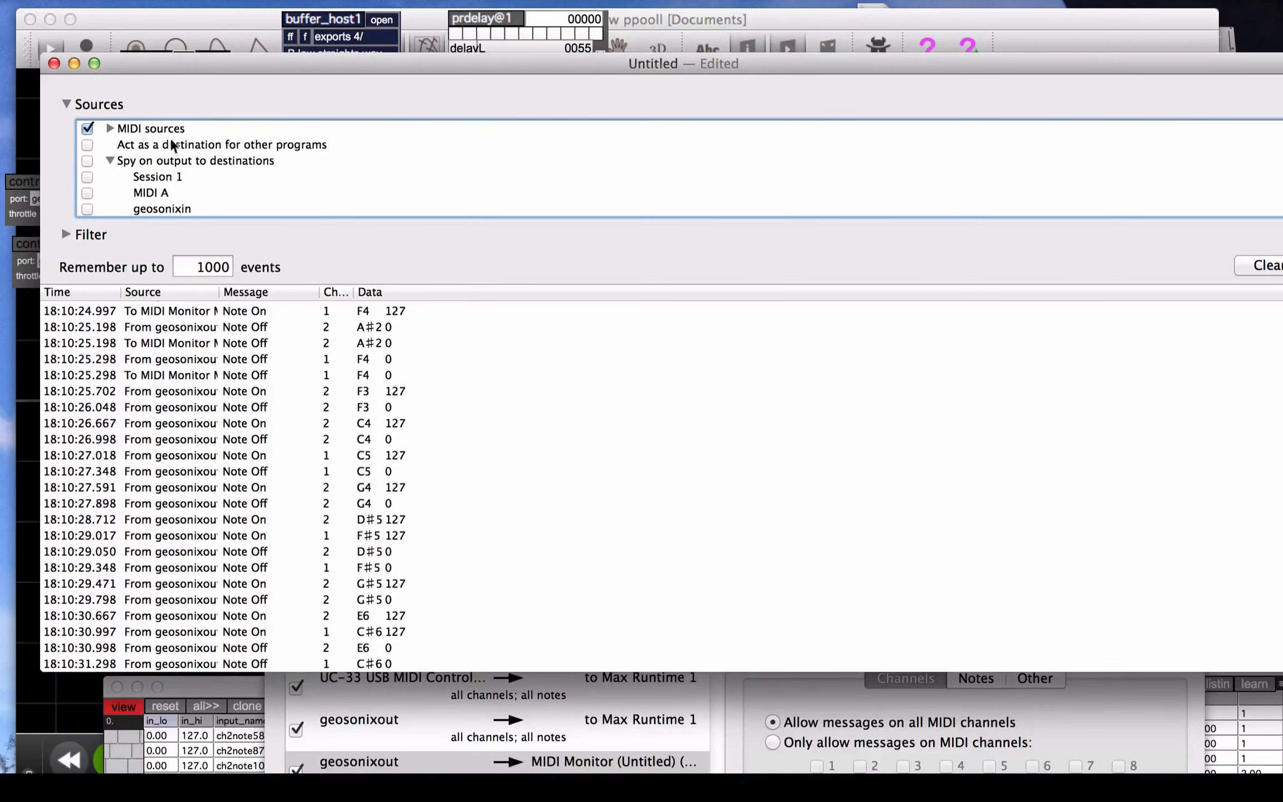
pyautogui.click(88, 129)
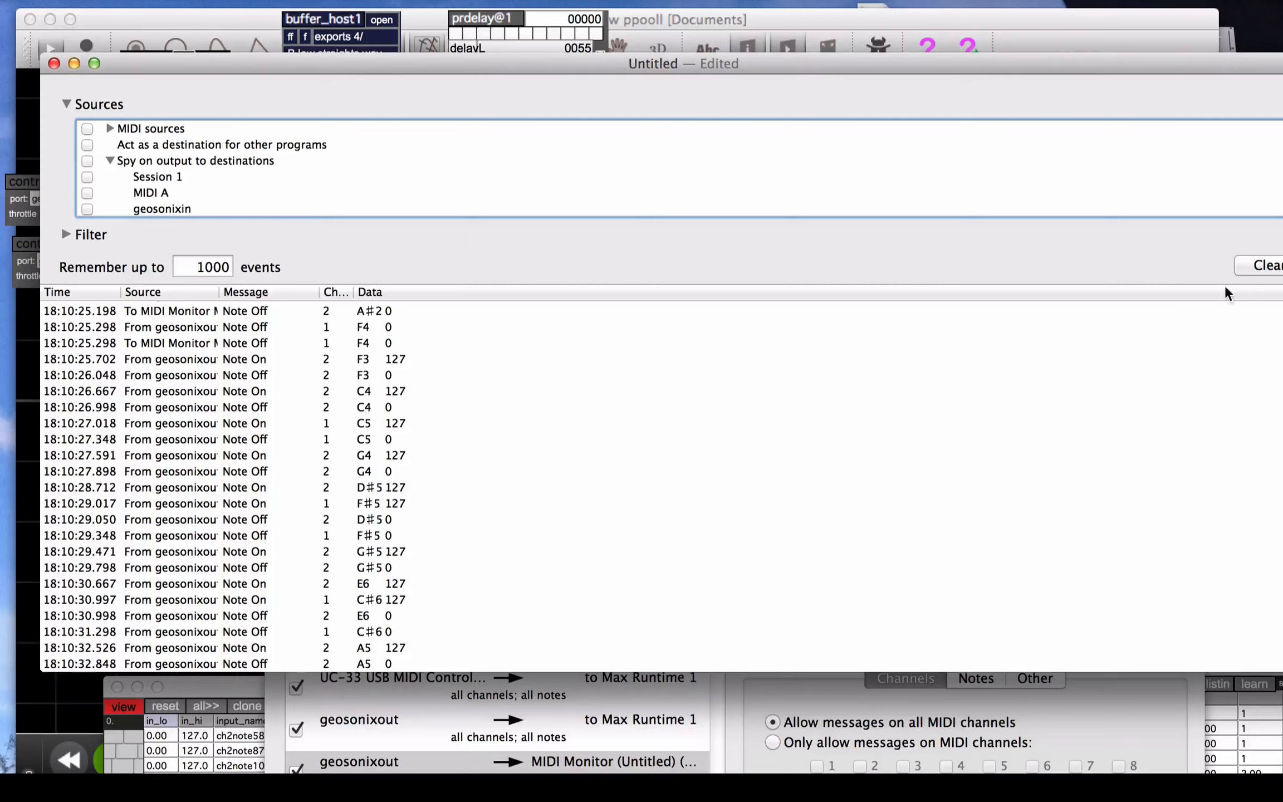
pyautogui.click(1248, 273)
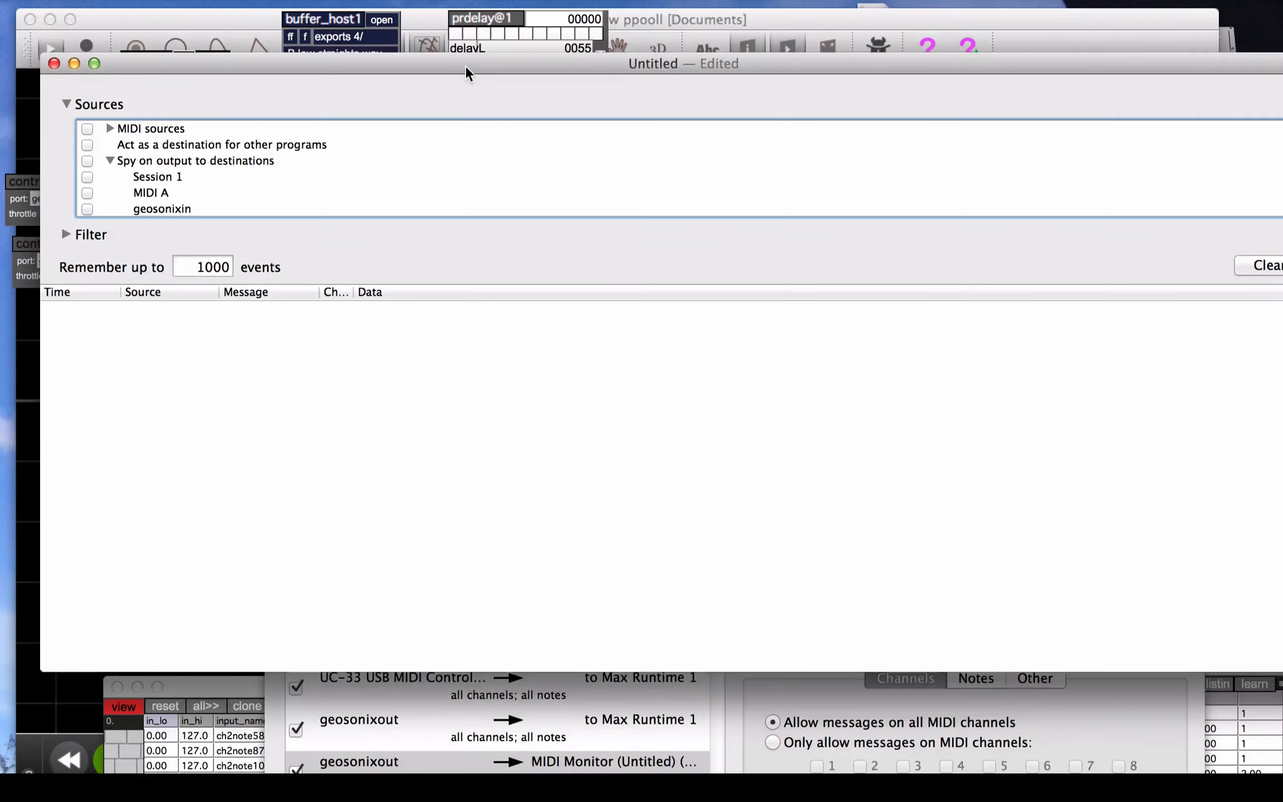
pyautogui.moveTo(465, 65); pyautogui.dragTo(450, 72)
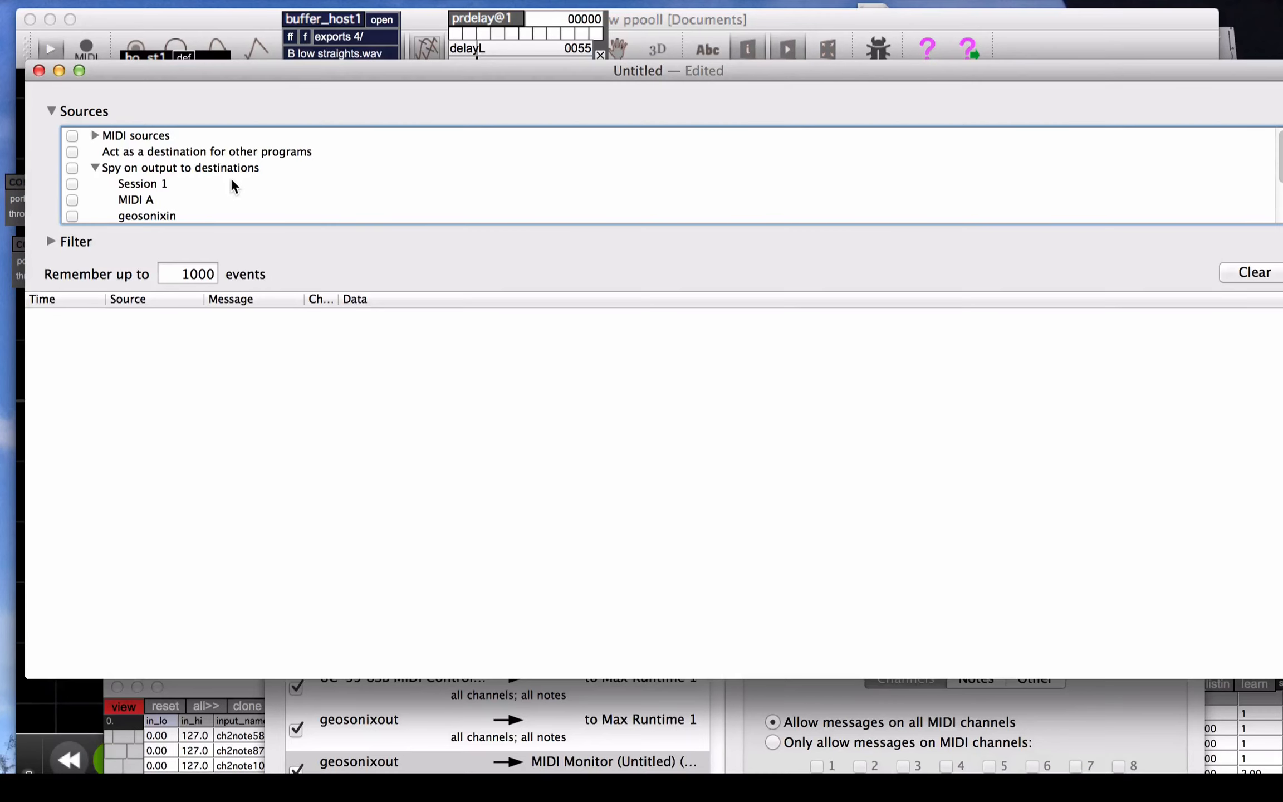
# Enable all MIDI sources and spy only on the output destination to Max Runtime 1
pyautogui.click(72, 136)
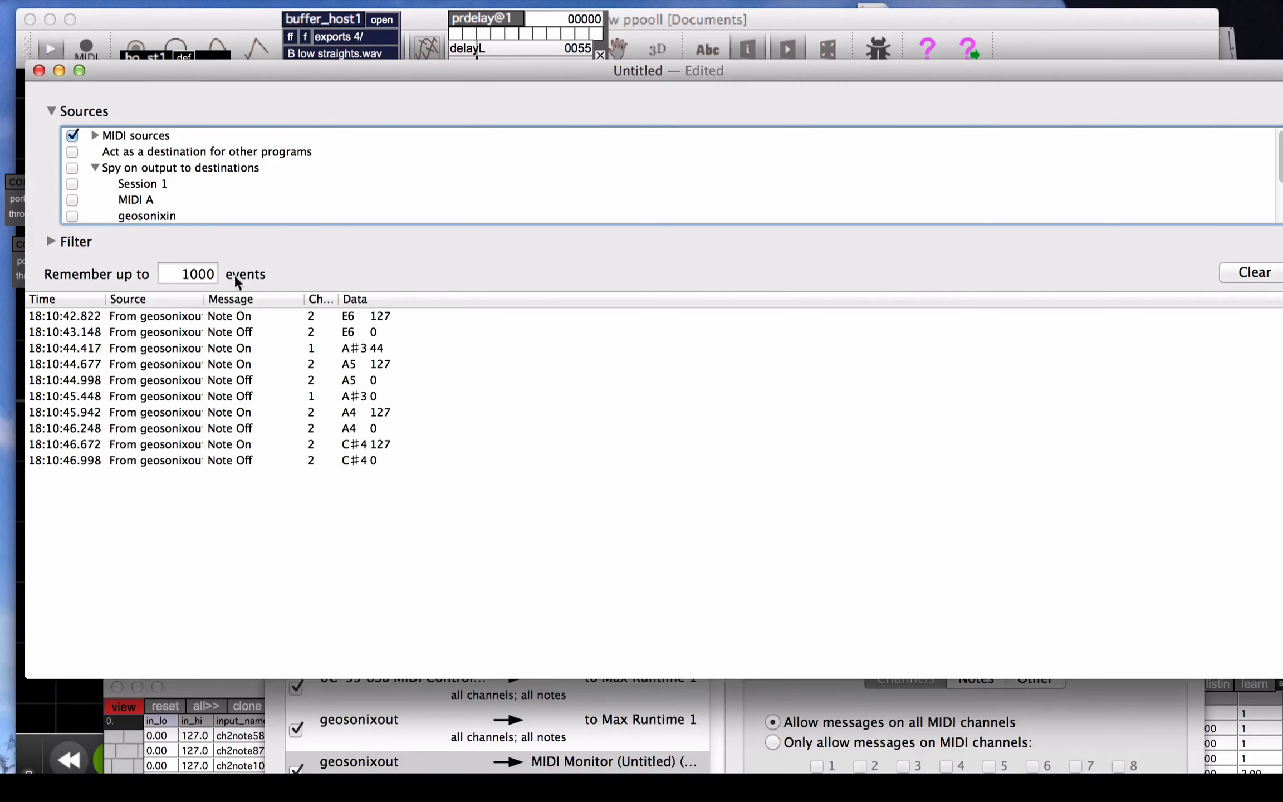
pyautogui.click(72, 214)
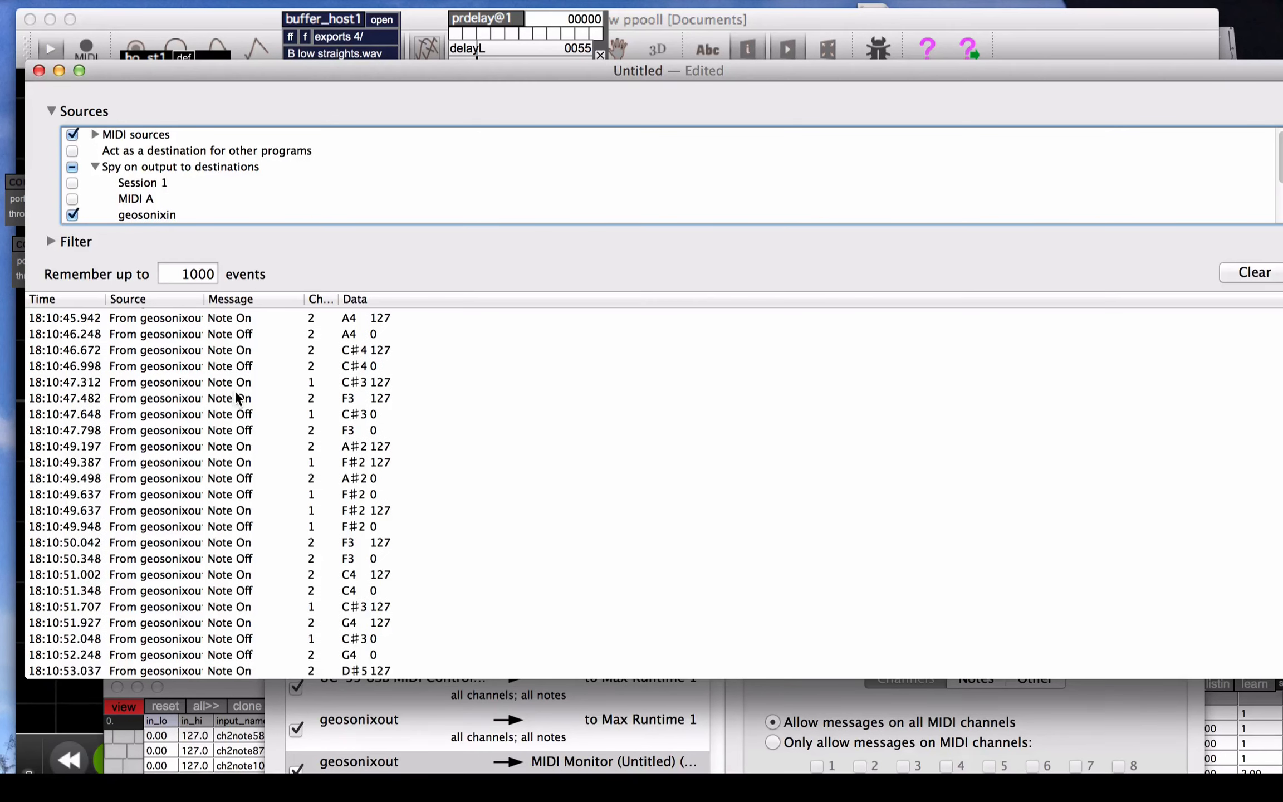
pyautogui.click(75, 216)
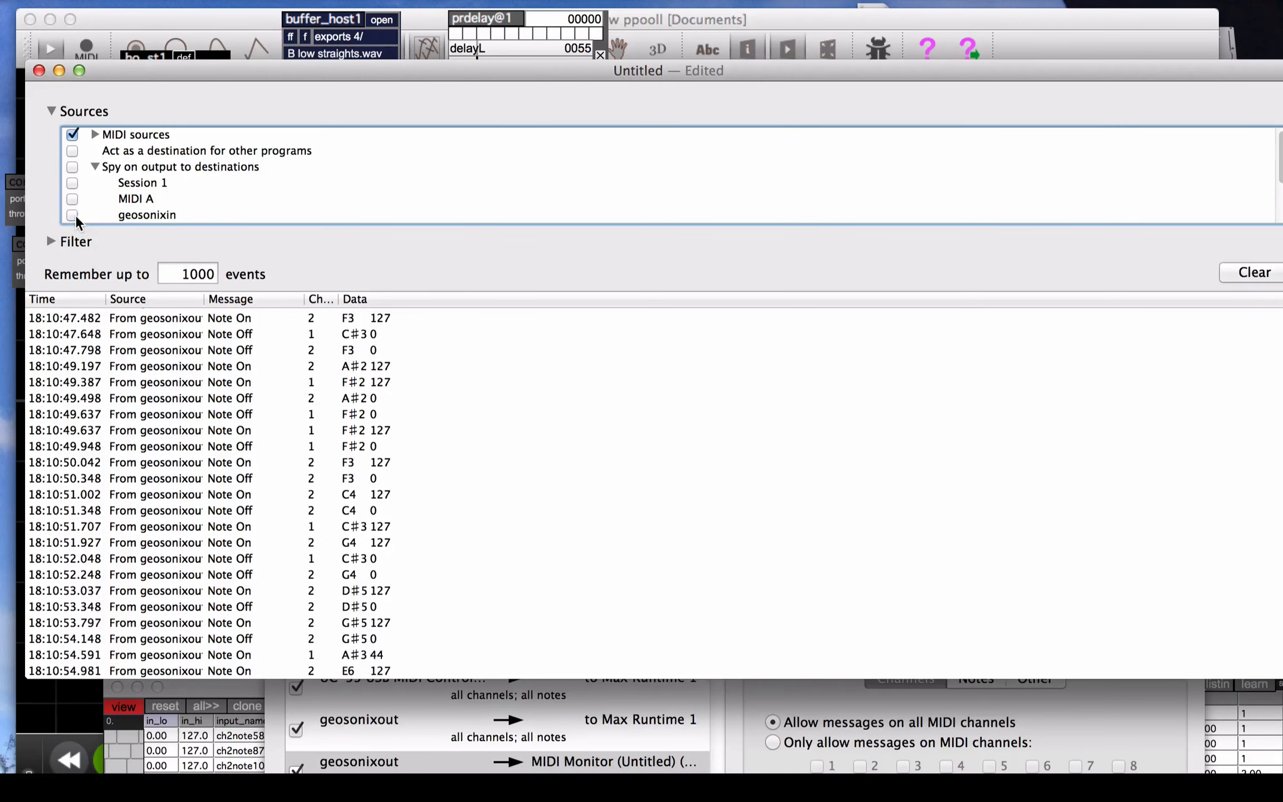
pyautogui.scroll(-3, 95, 198)
pyautogui.click(72, 167)
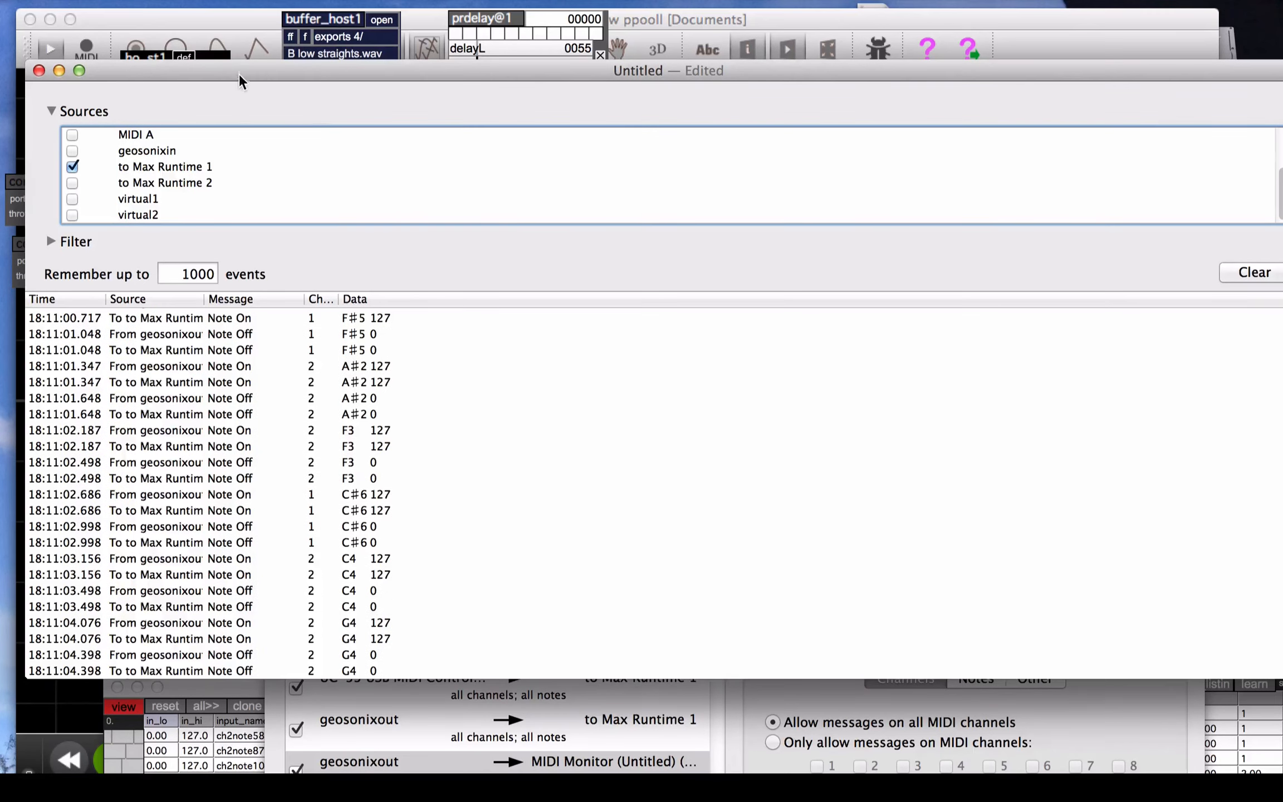
# Move the MIDI Monitor window down and bring ppooll's channel 2 note routing table up into full view
pyautogui.moveTo(240, 81); pyautogui.dragTo(536, 669)
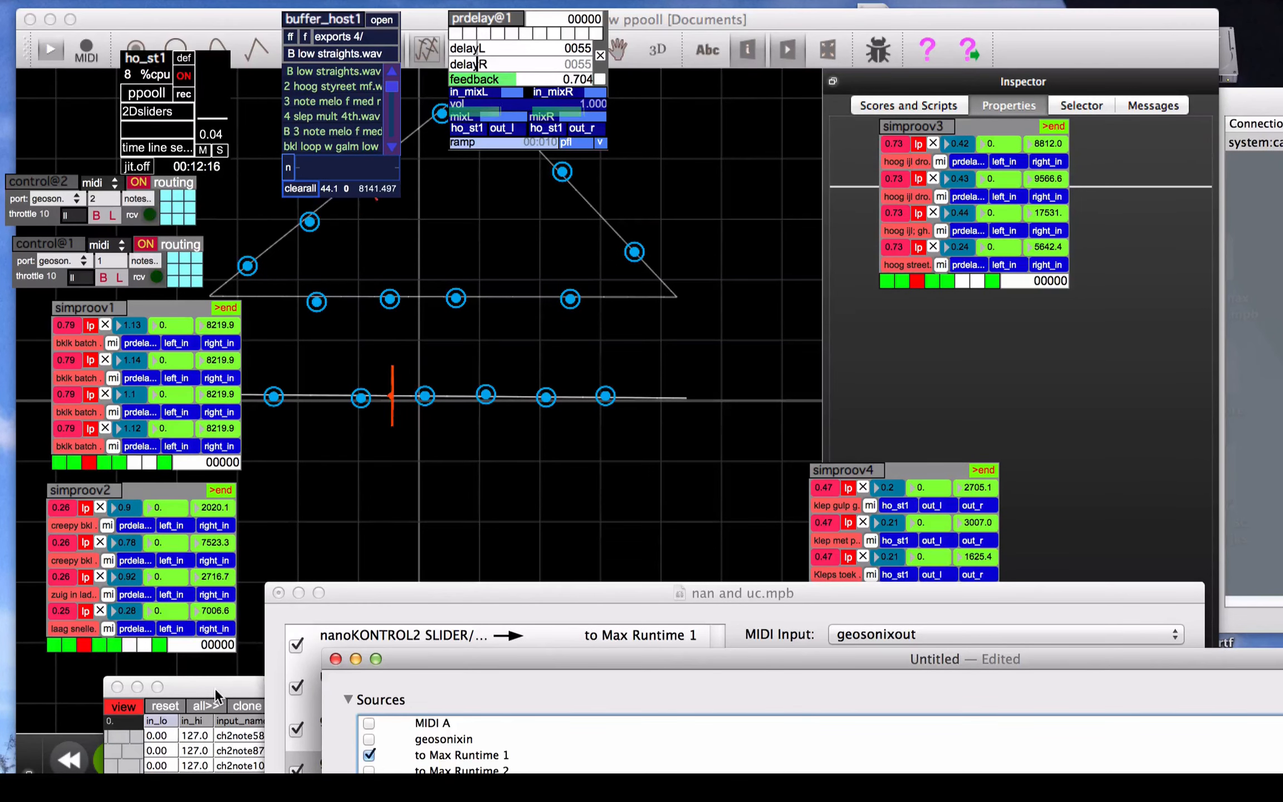
pyautogui.moveTo(217, 696); pyautogui.dragTo(315, 37)
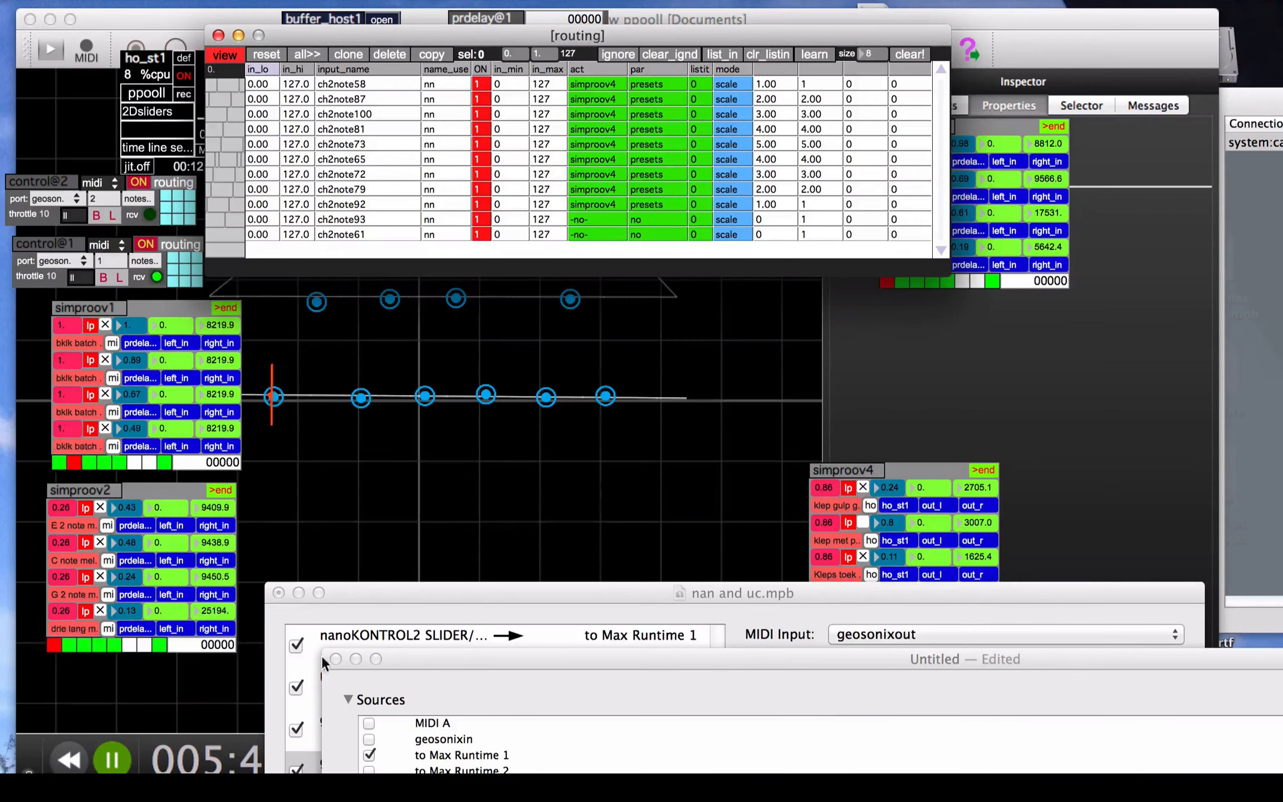
# Move the MIDI Monitor and nan and uc.mpb windows down and bring ppooll's channel 1 note routing table into full view
pyautogui.moveTo(414, 656); pyautogui.dragTo(358, 723)
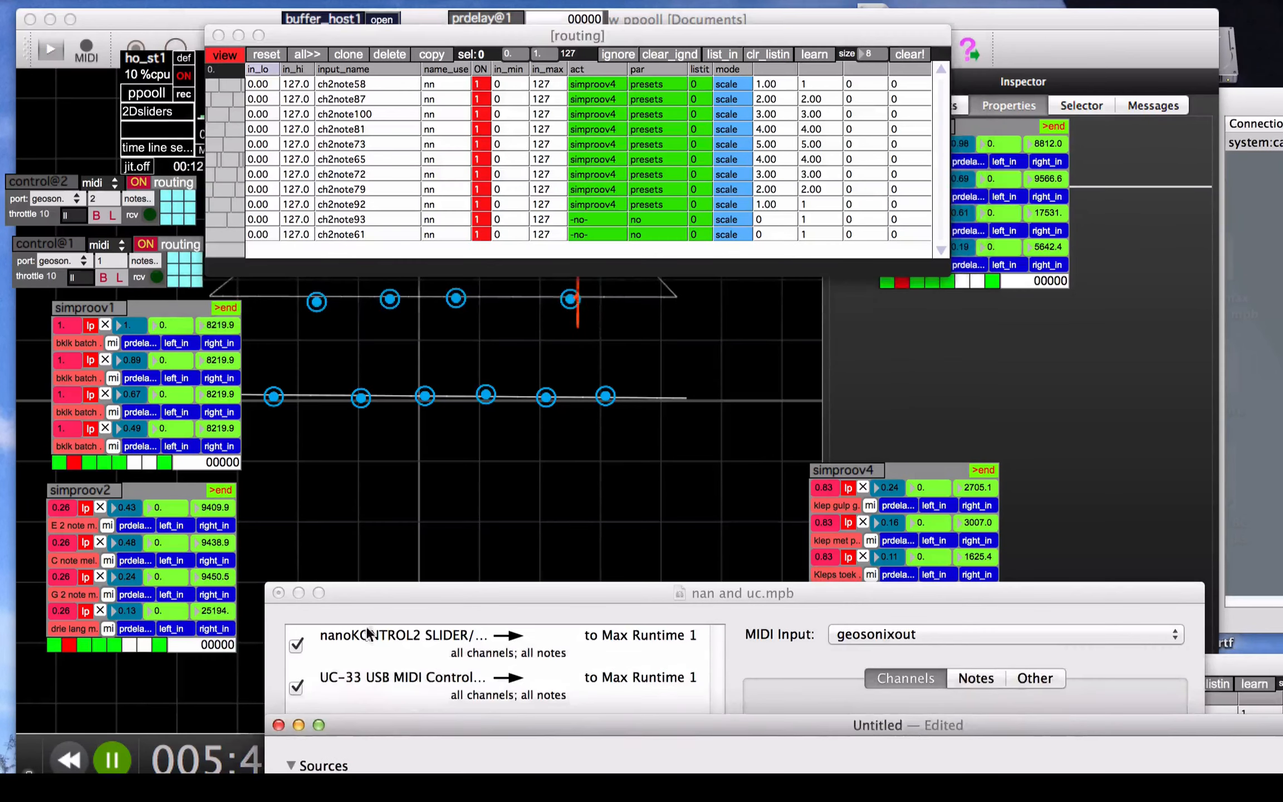
pyautogui.moveTo(371, 592); pyautogui.dragTo(338, 727)
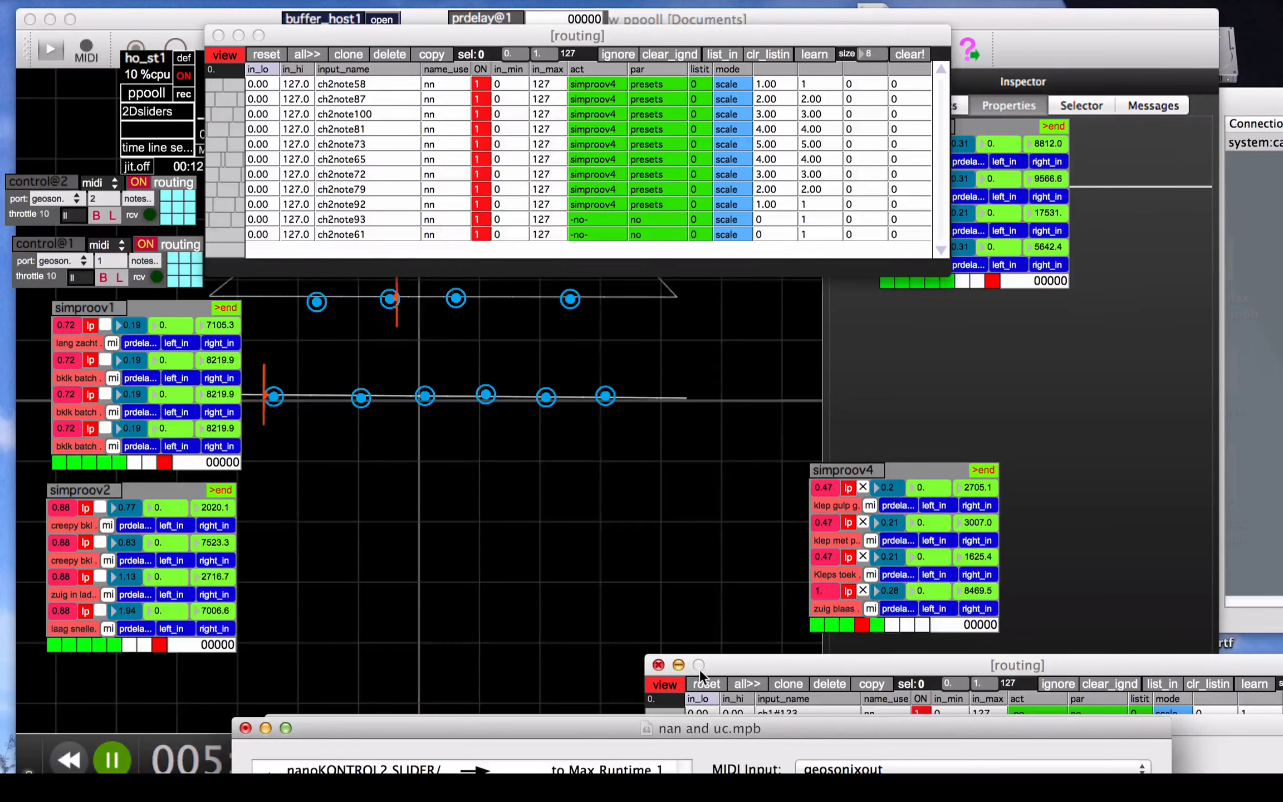
pyautogui.moveTo(743, 660); pyautogui.dragTo(358, 361)
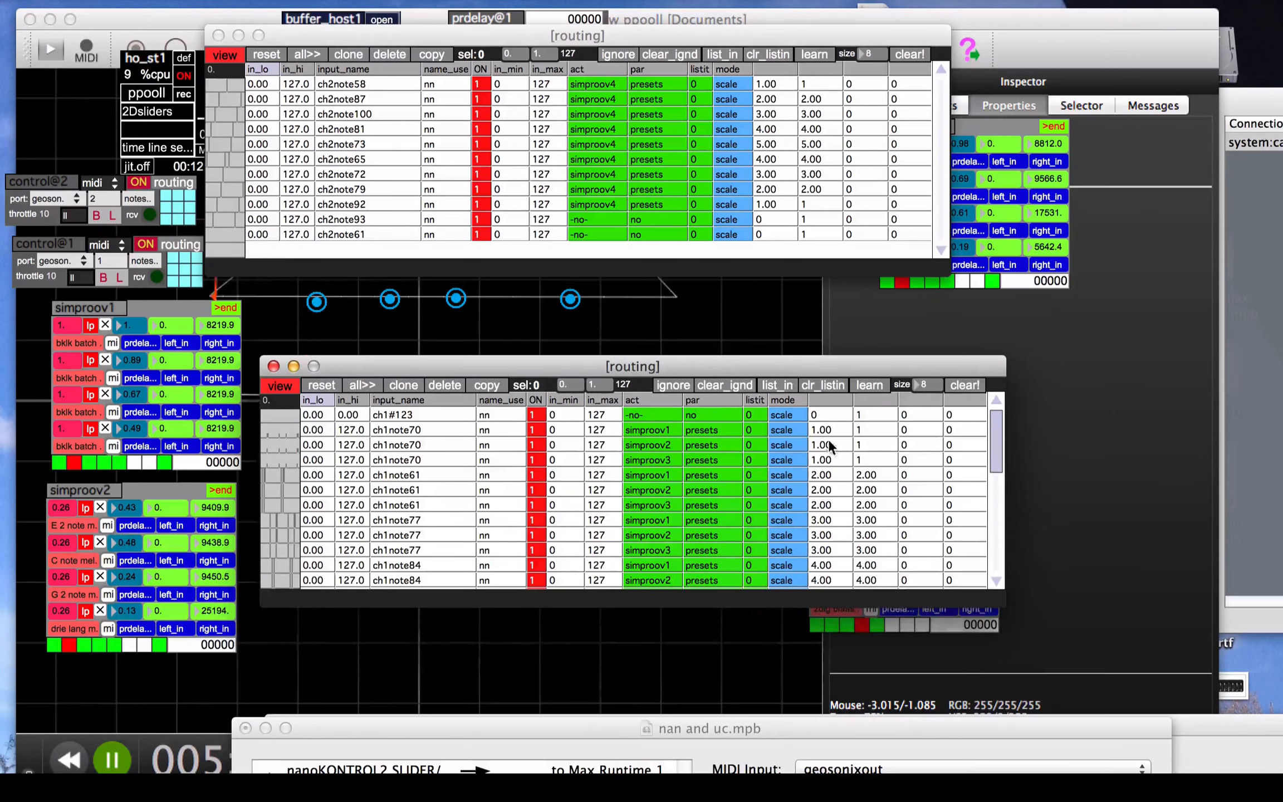
# Arrange the channel 1 note routing table below the channel 2 table and move the simproov4 module clear of it
pyautogui.moveTo(738, 364); pyautogui.dragTo(740, 585)
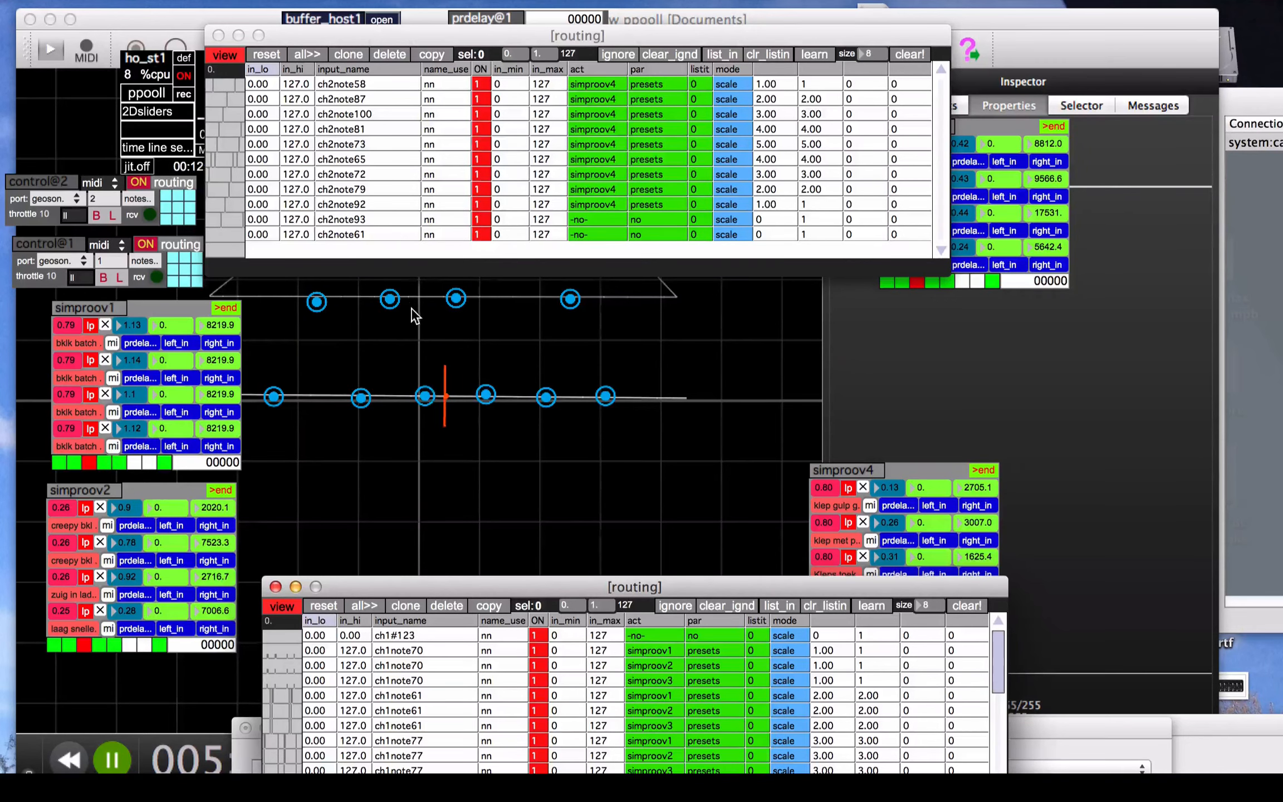
pyautogui.moveTo(479, 585); pyautogui.dragTo(312, 416)
pyautogui.click(961, 453)
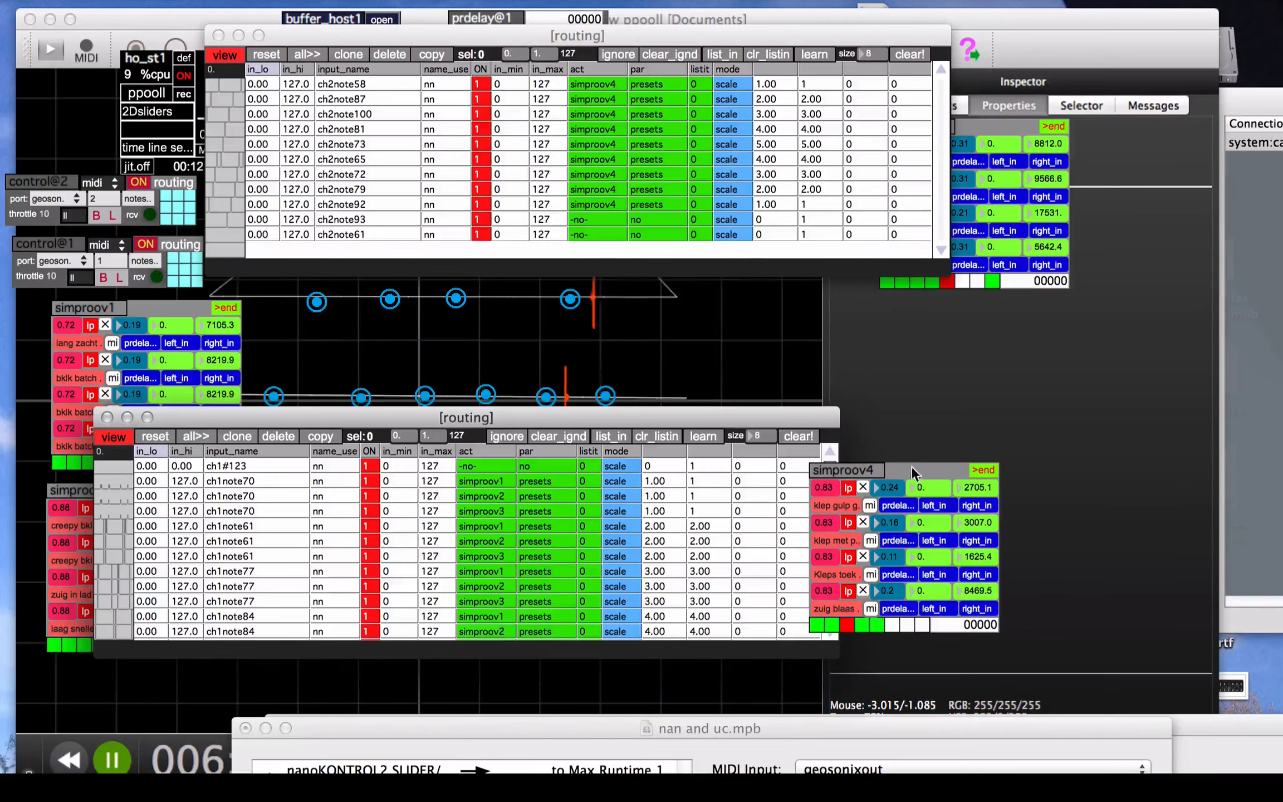
pyautogui.moveTo(867, 474); pyautogui.dragTo(1059, 372)
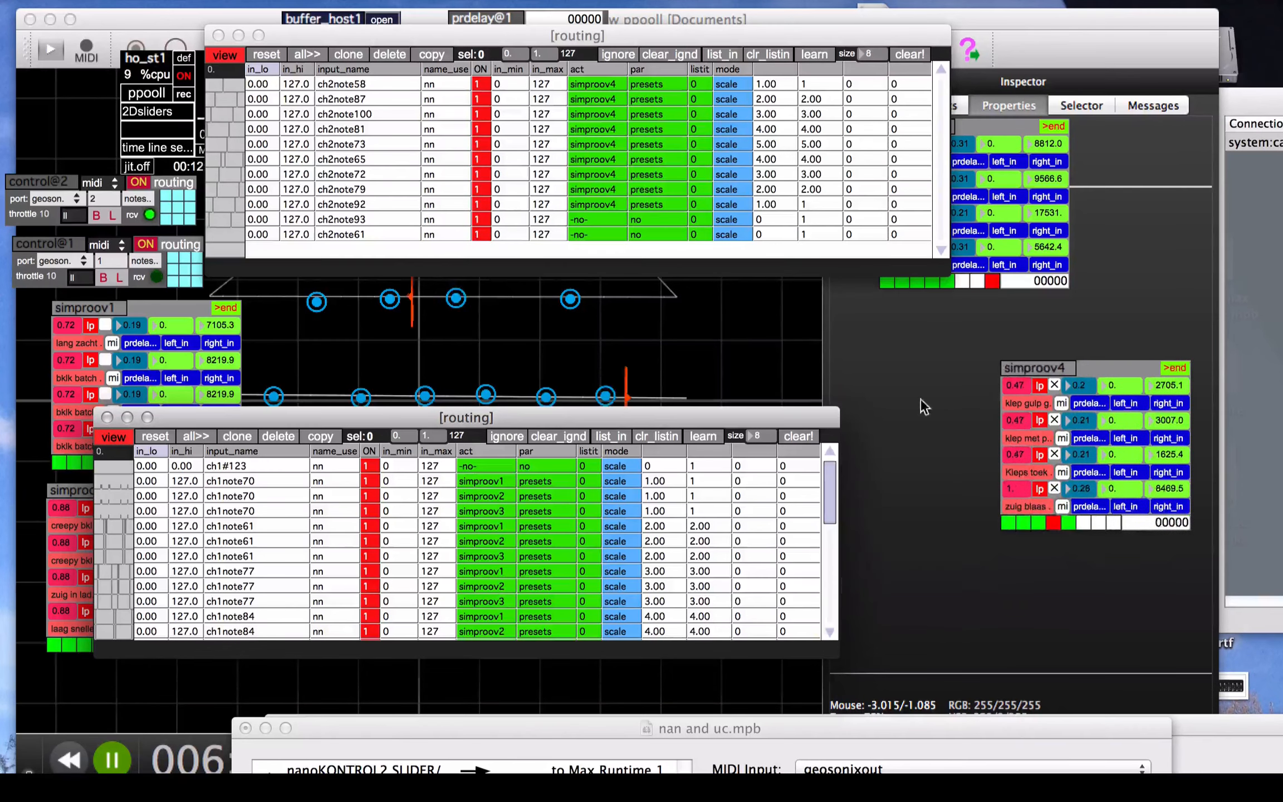
pyautogui.moveTo(504, 419); pyautogui.dragTo(585, 433)
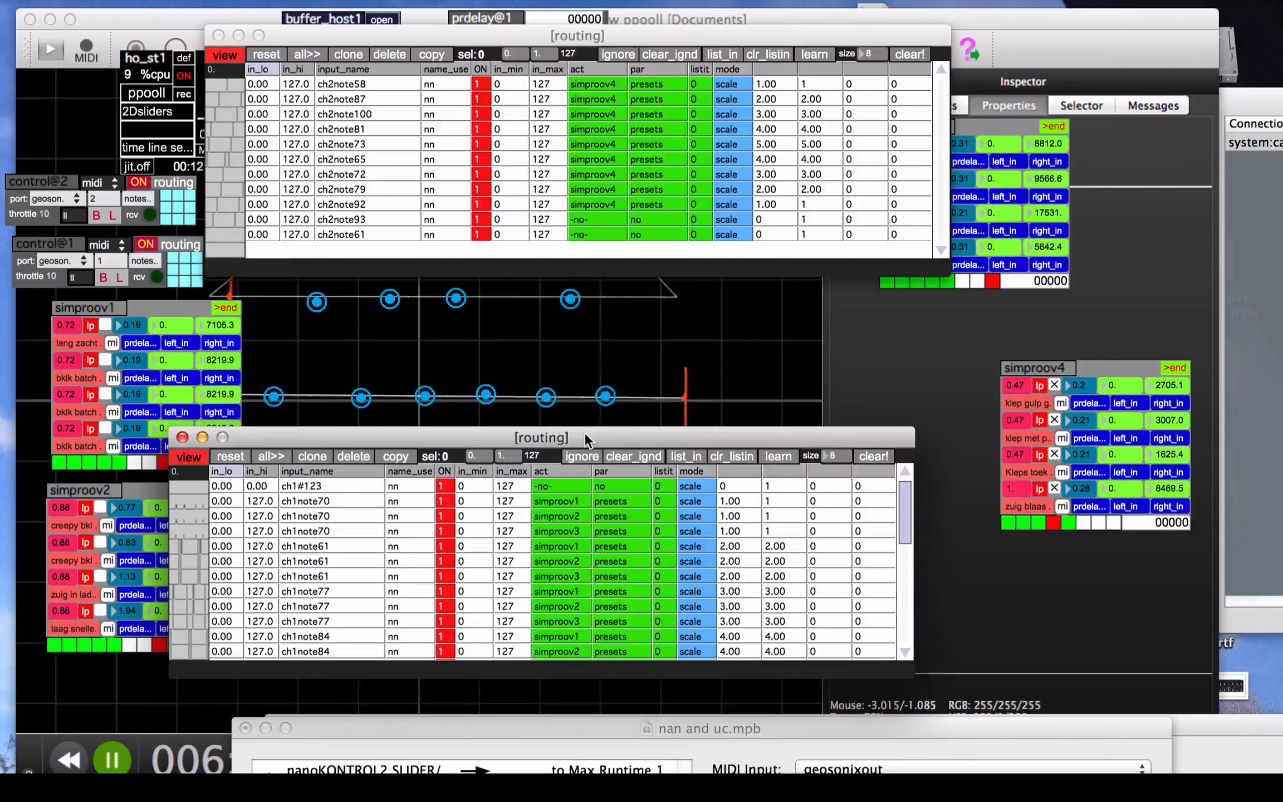
pyautogui.moveTo(739, 431); pyautogui.dragTo(741, 407)
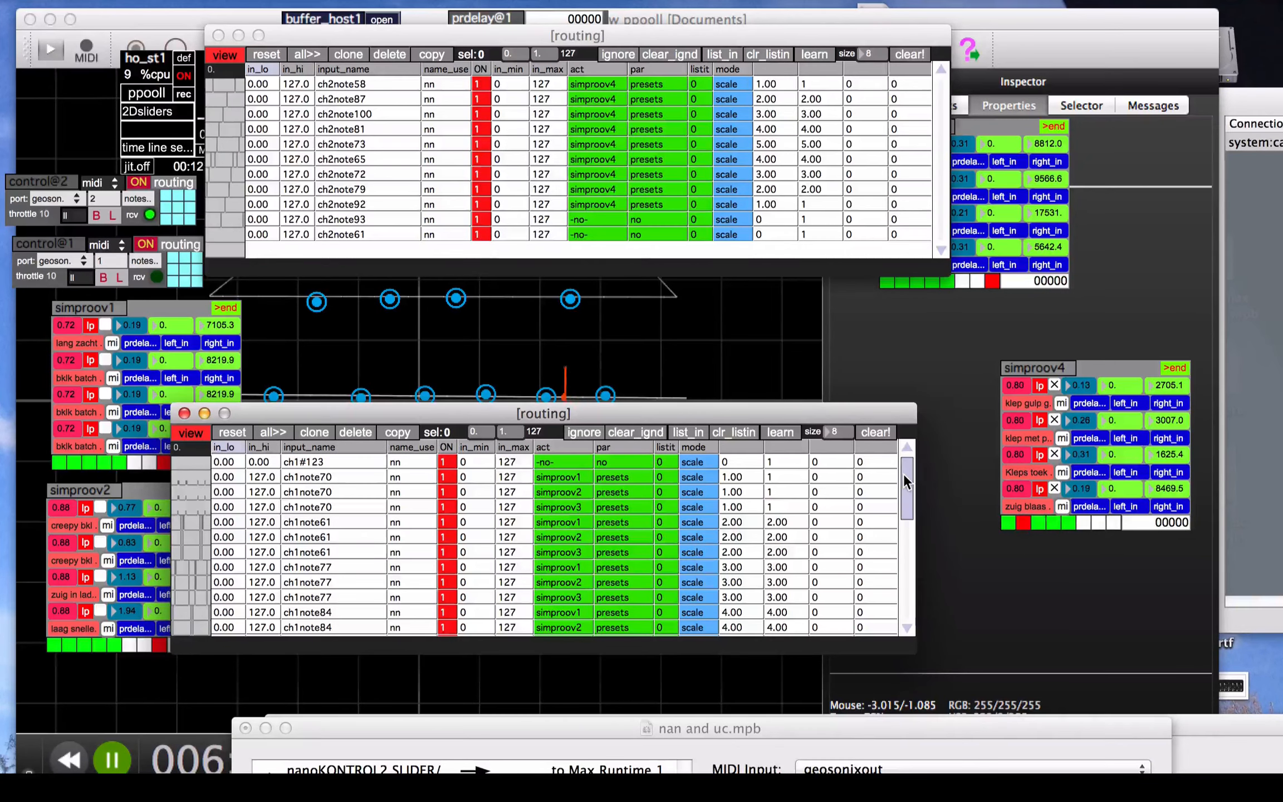
pyautogui.moveTo(903, 476)
pyautogui.mouseDown()
pyautogui.moveTo(908, 582)
pyautogui.moveTo(919, 455)
pyautogui.mouseUp()
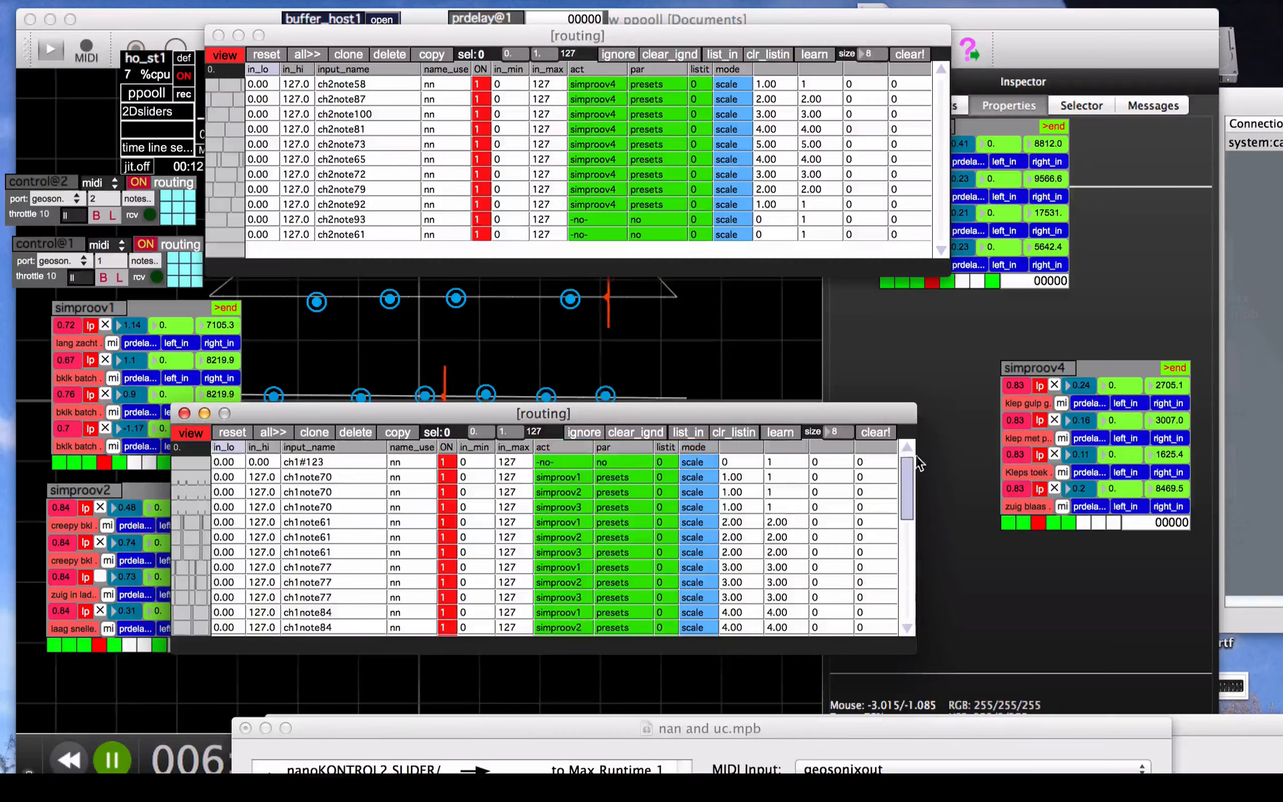
pyautogui.moveTo(815, 415); pyautogui.dragTo(871, 485)
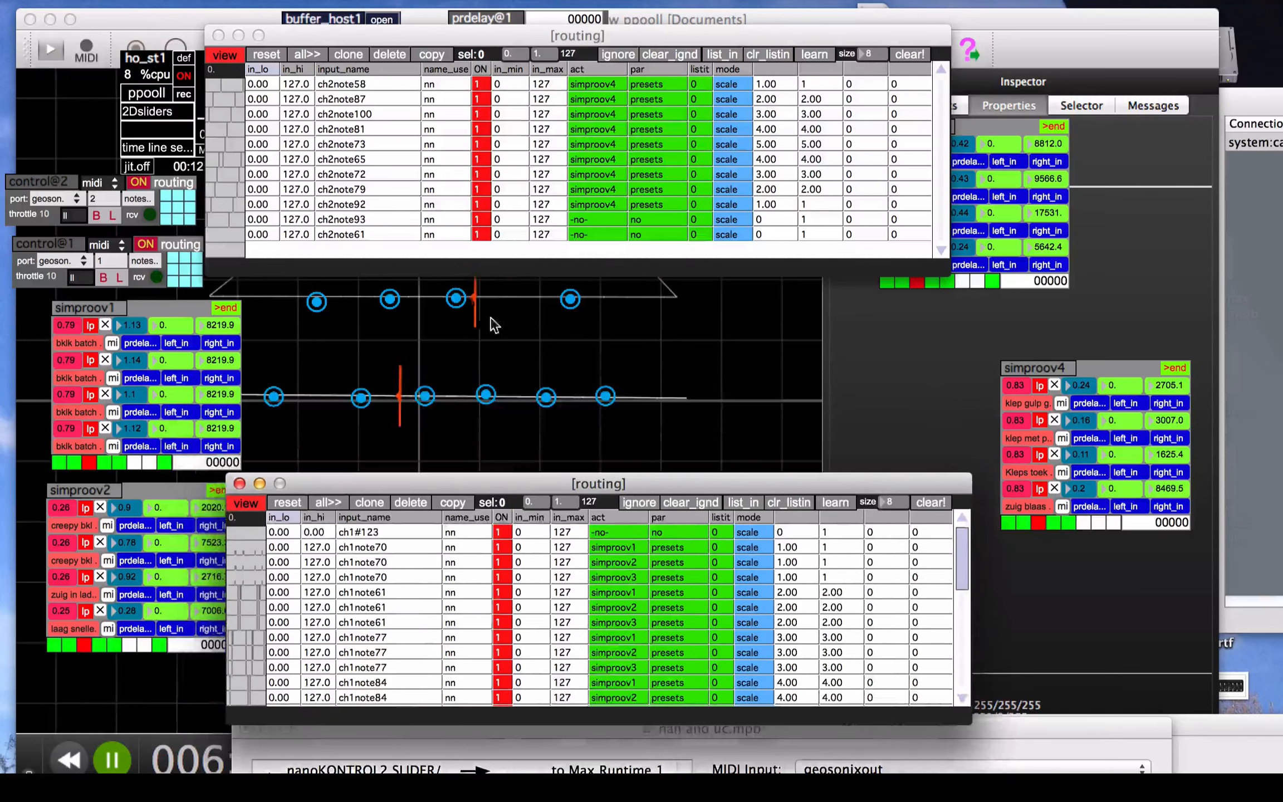
# Choose geosonixout as the MIDI port of control@1
pyautogui.click(61, 262)
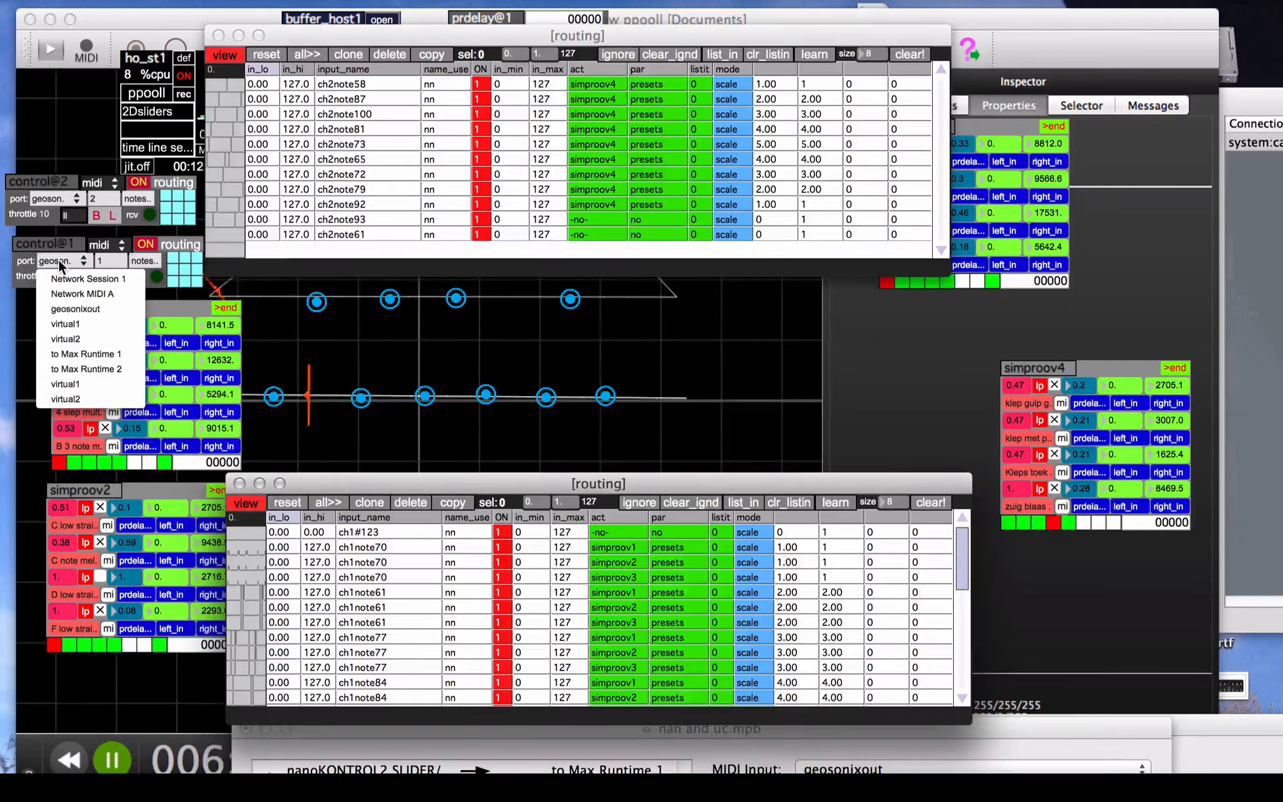
pyautogui.click(50, 310)
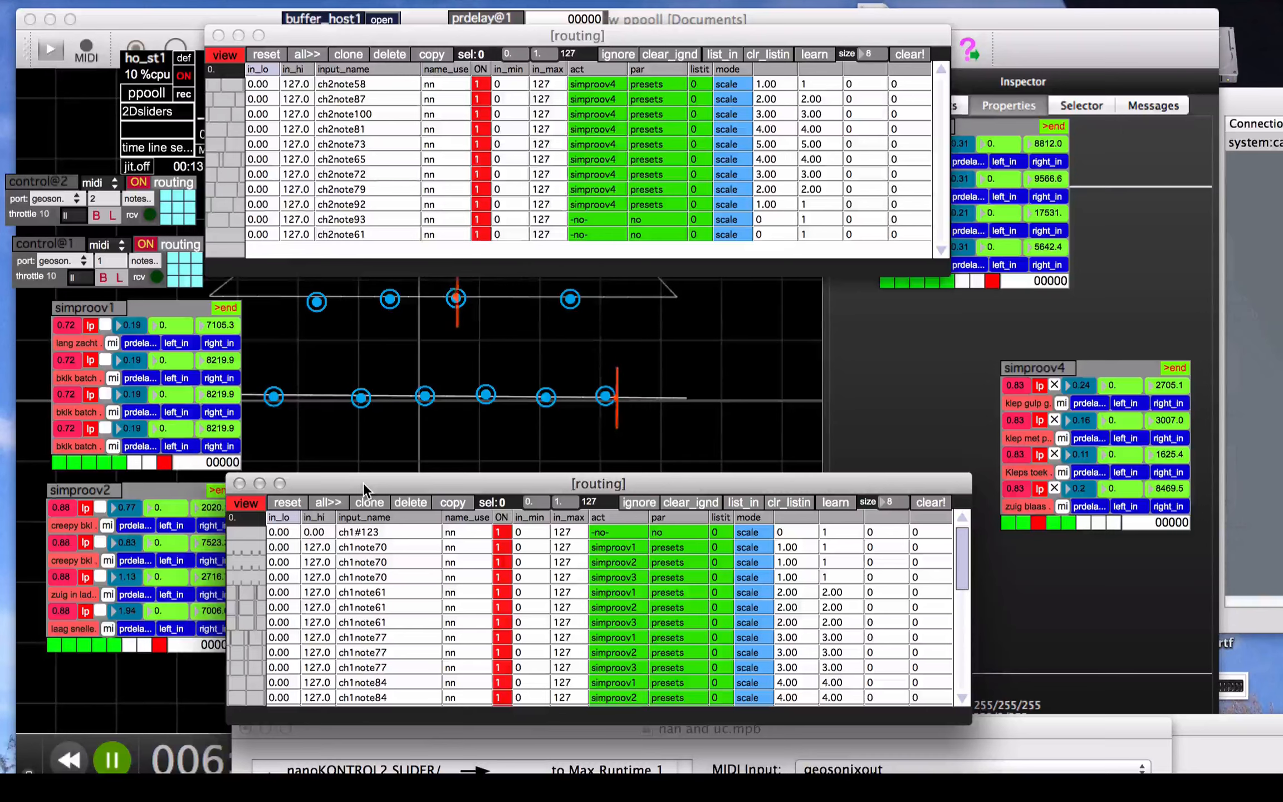
# Switch to GeoSonix, pause the score, and inspect the properties of trigger 8 and cursor 2 on the straight line
pyautogui.click(606, 396)
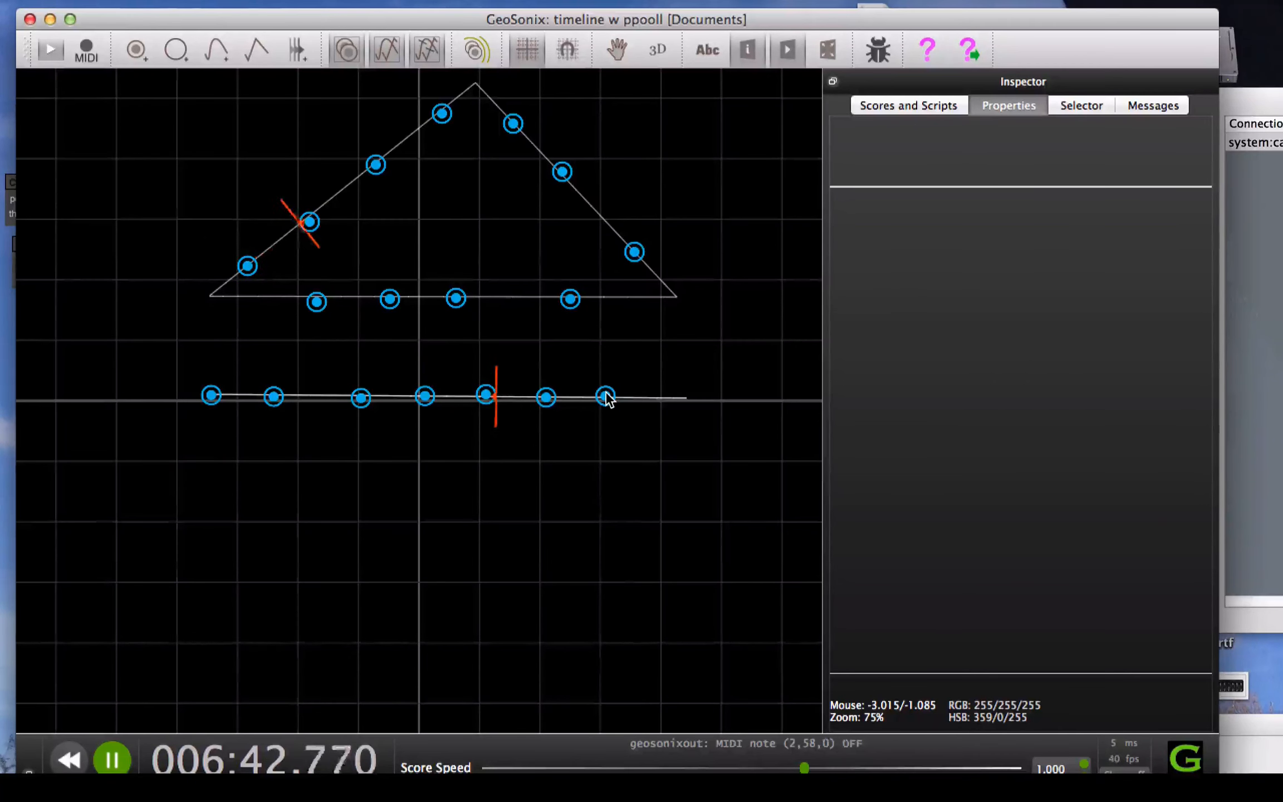
pyautogui.press('space')
pyautogui.click(606, 396)
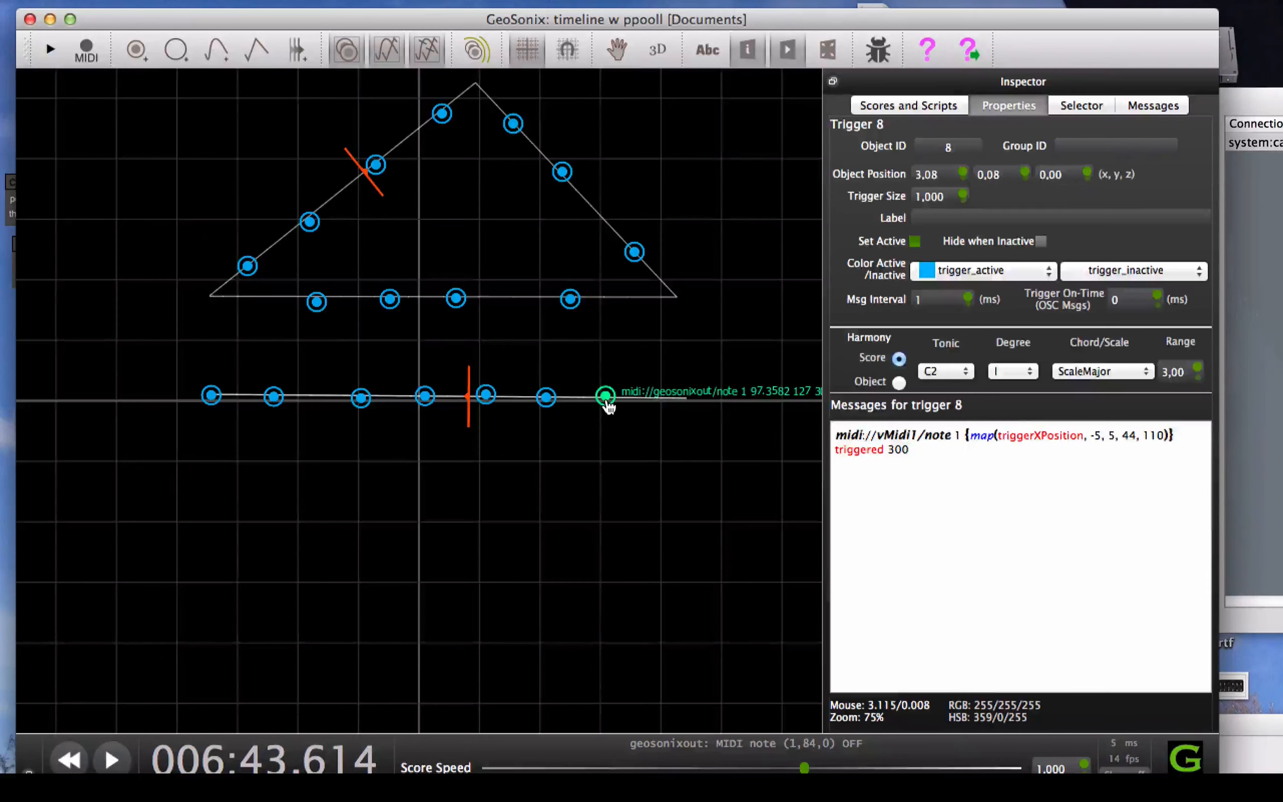
pyautogui.click(609, 403)
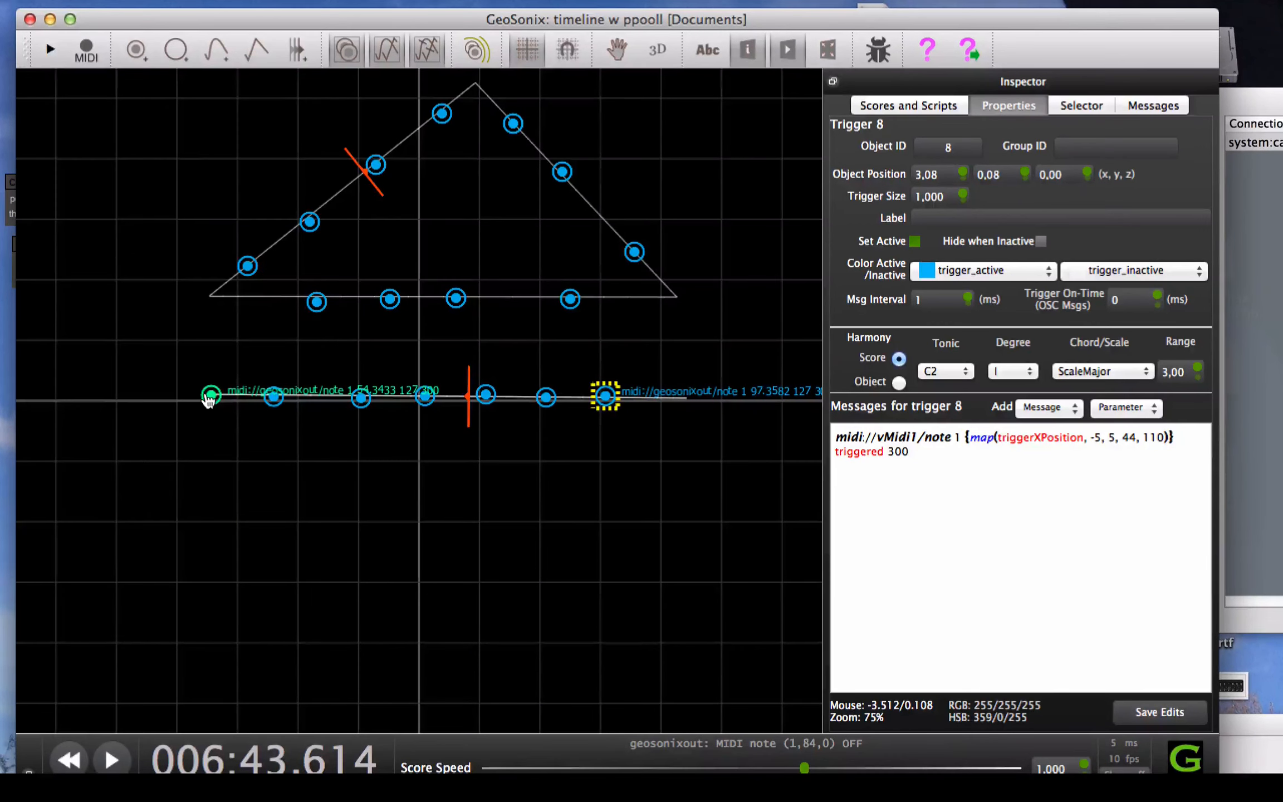
pyautogui.click(470, 415)
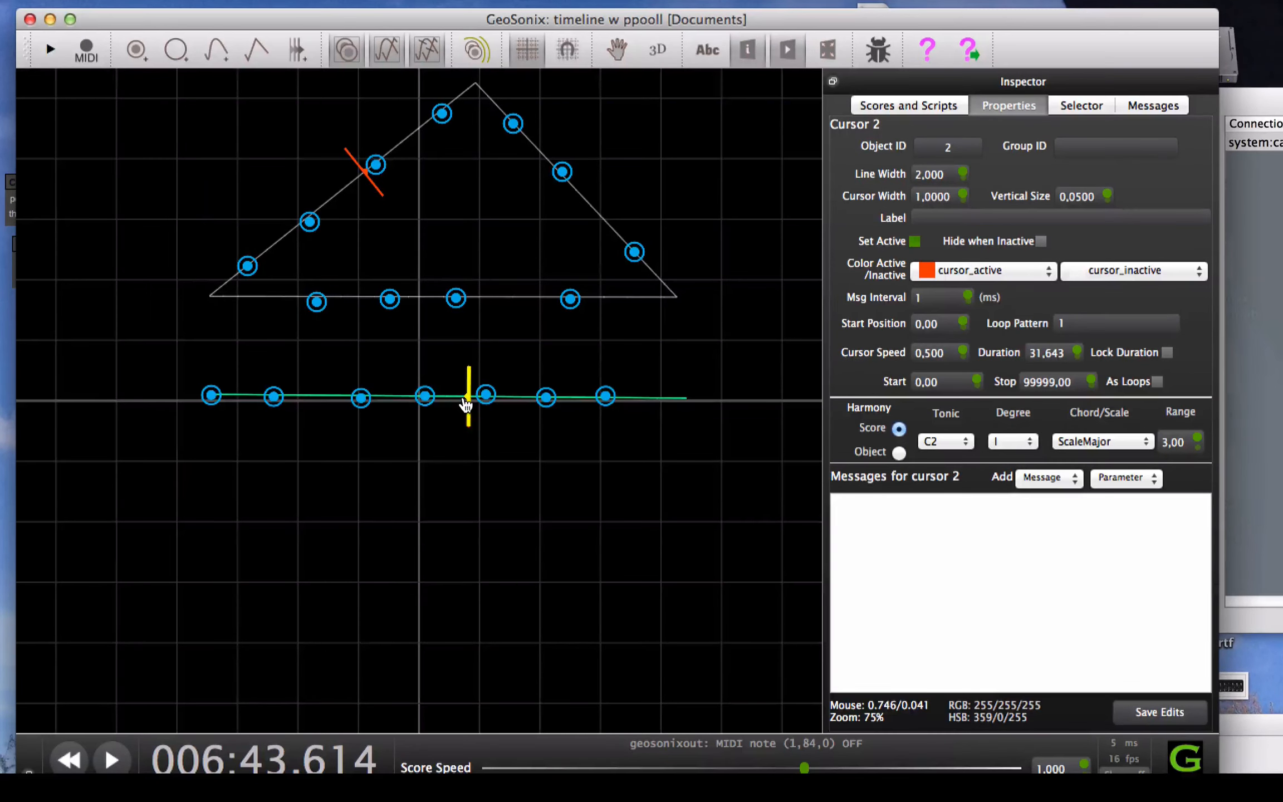
# Switch back to ppooll and move the channel 1 routing table up to examine its note assignments, returning it below the channel 2 table
pyautogui.press('super+Tab')
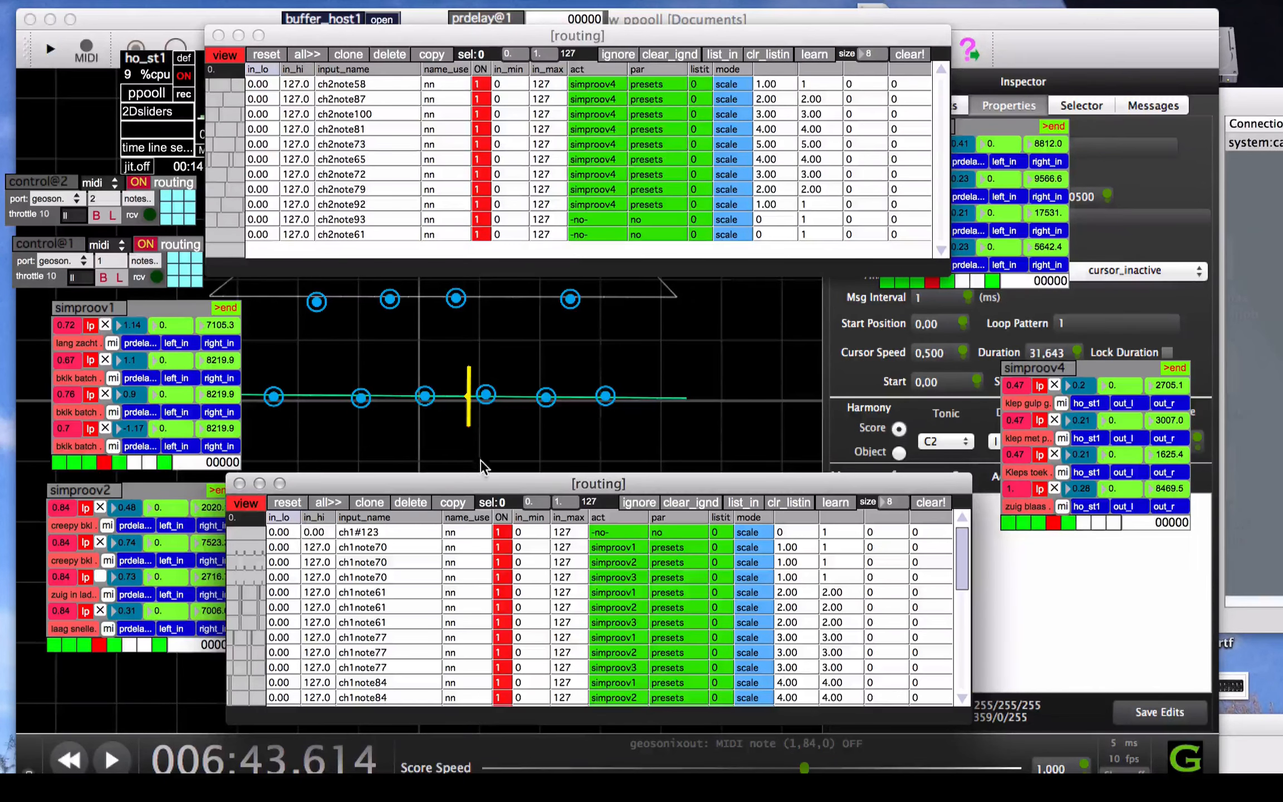
pyautogui.moveTo(478, 486); pyautogui.dragTo(453, 141)
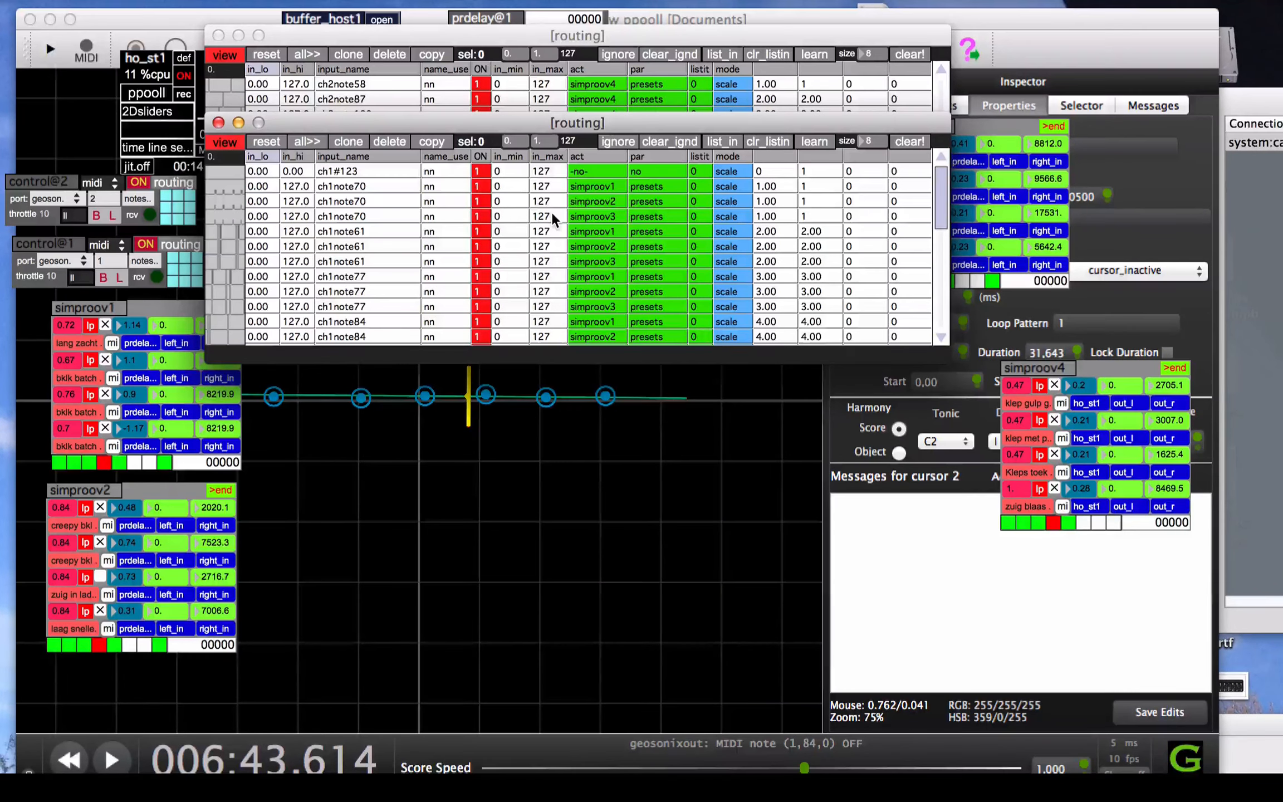
pyautogui.moveTo(398, 131); pyautogui.dragTo(444, 537)
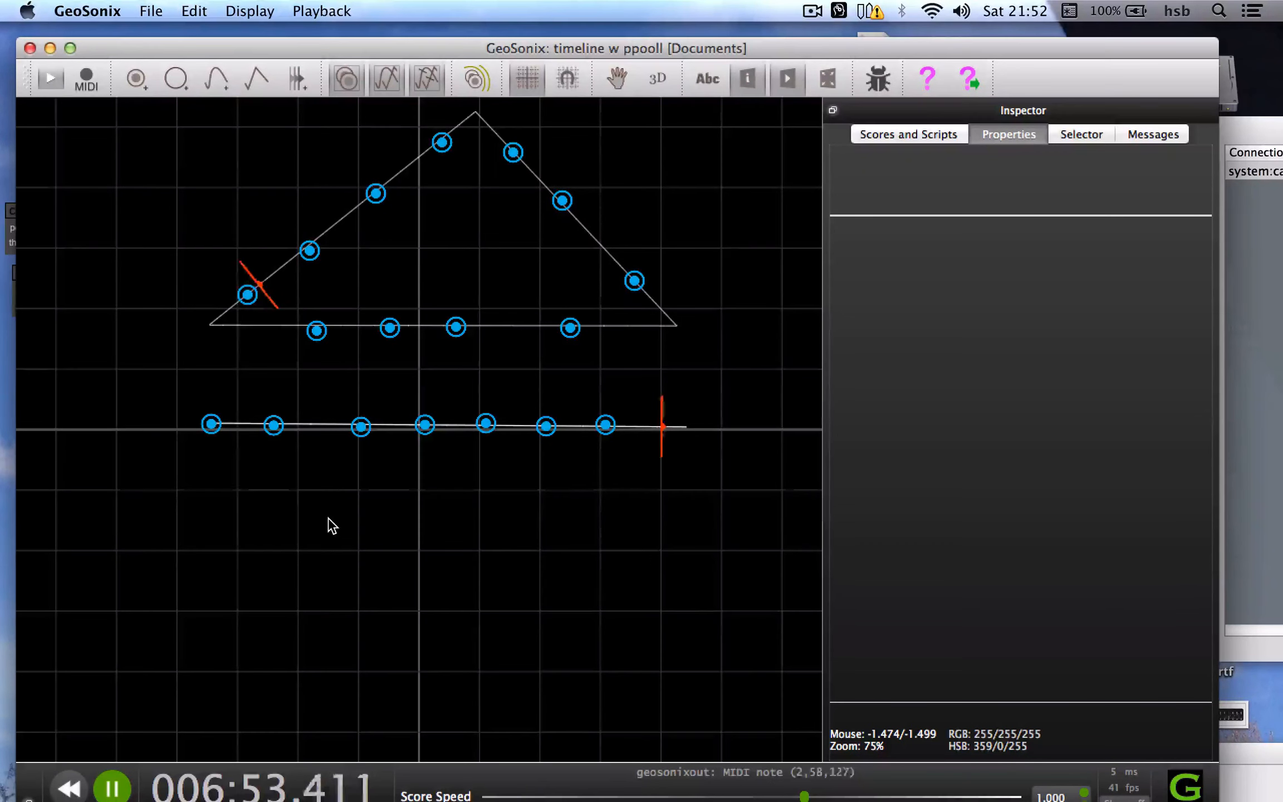
# Switch from GeoSonix to ppooll and raise the ho_st1 output volume to 0.88
pyautogui.press('super+Tab')
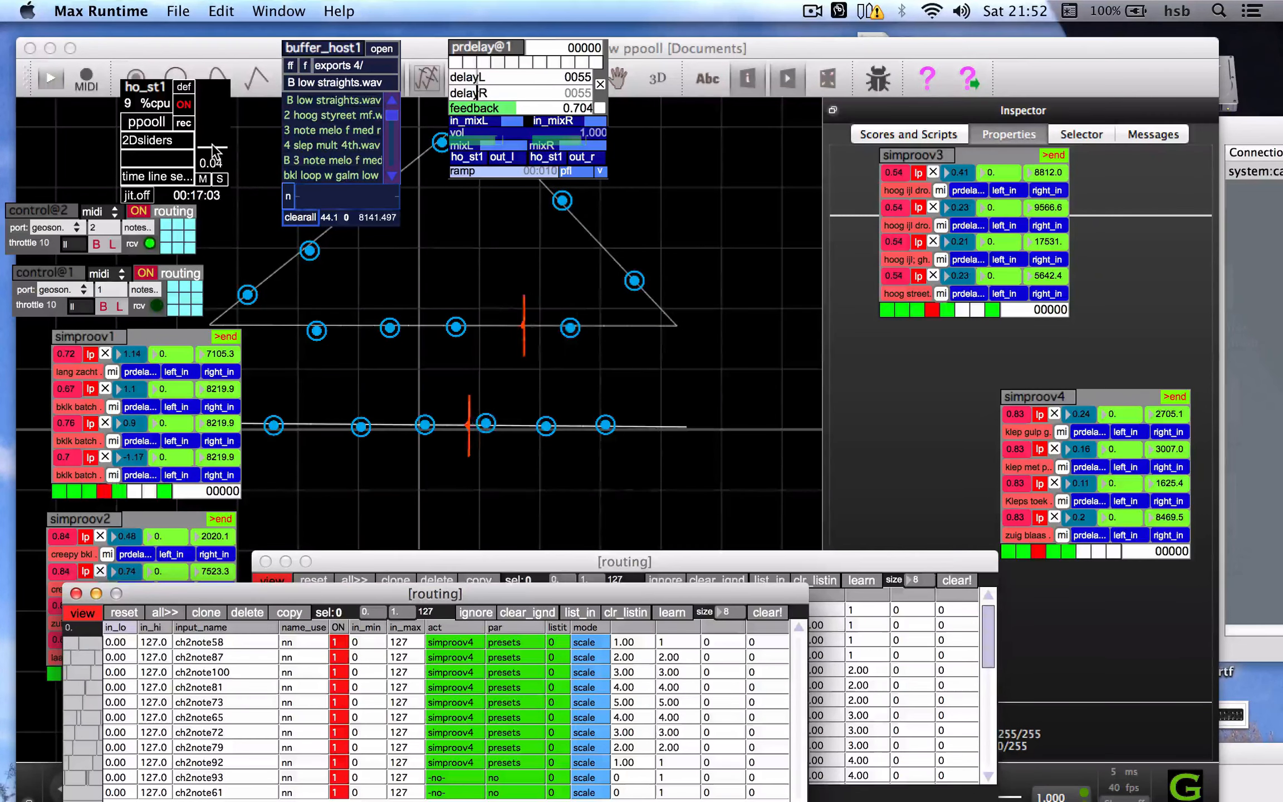
pyautogui.moveTo(212, 145); pyautogui.dragTo(213, 126)
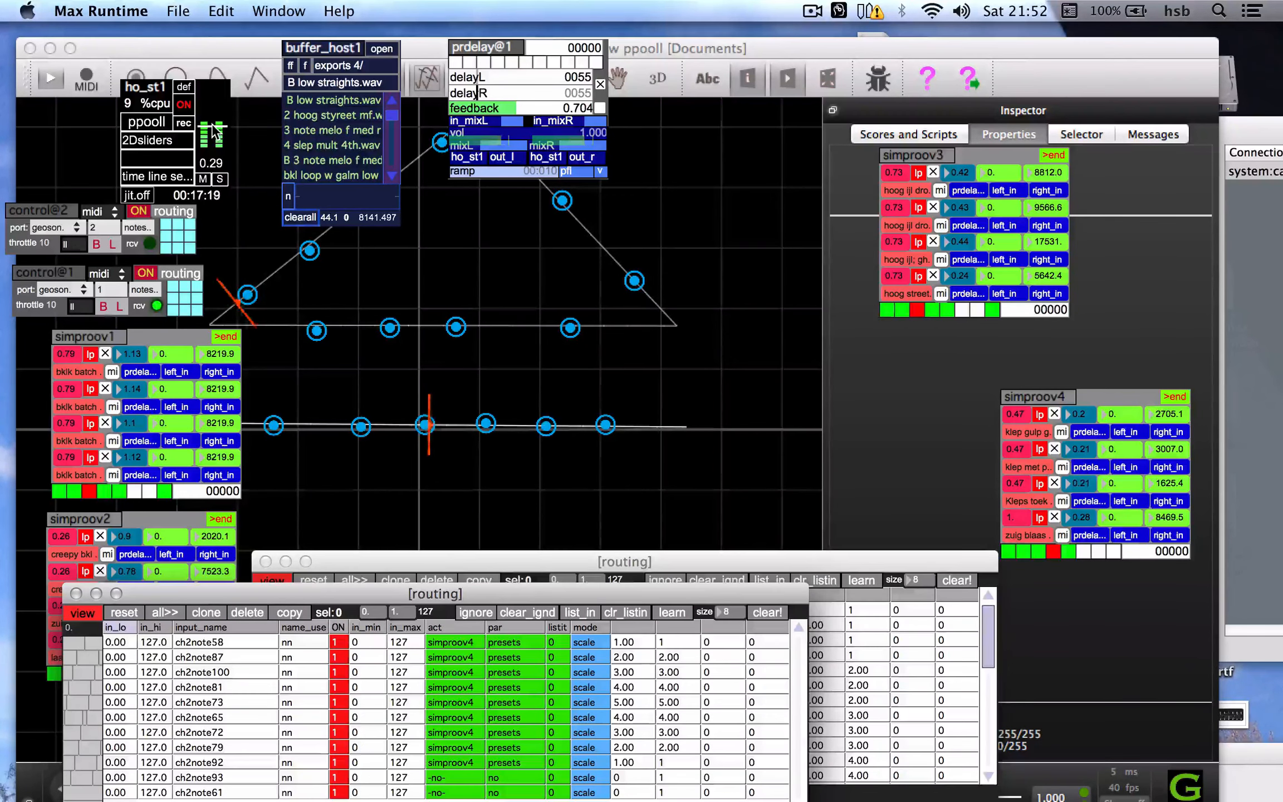
pyautogui.moveTo(213, 126); pyautogui.dragTo(214, 107)
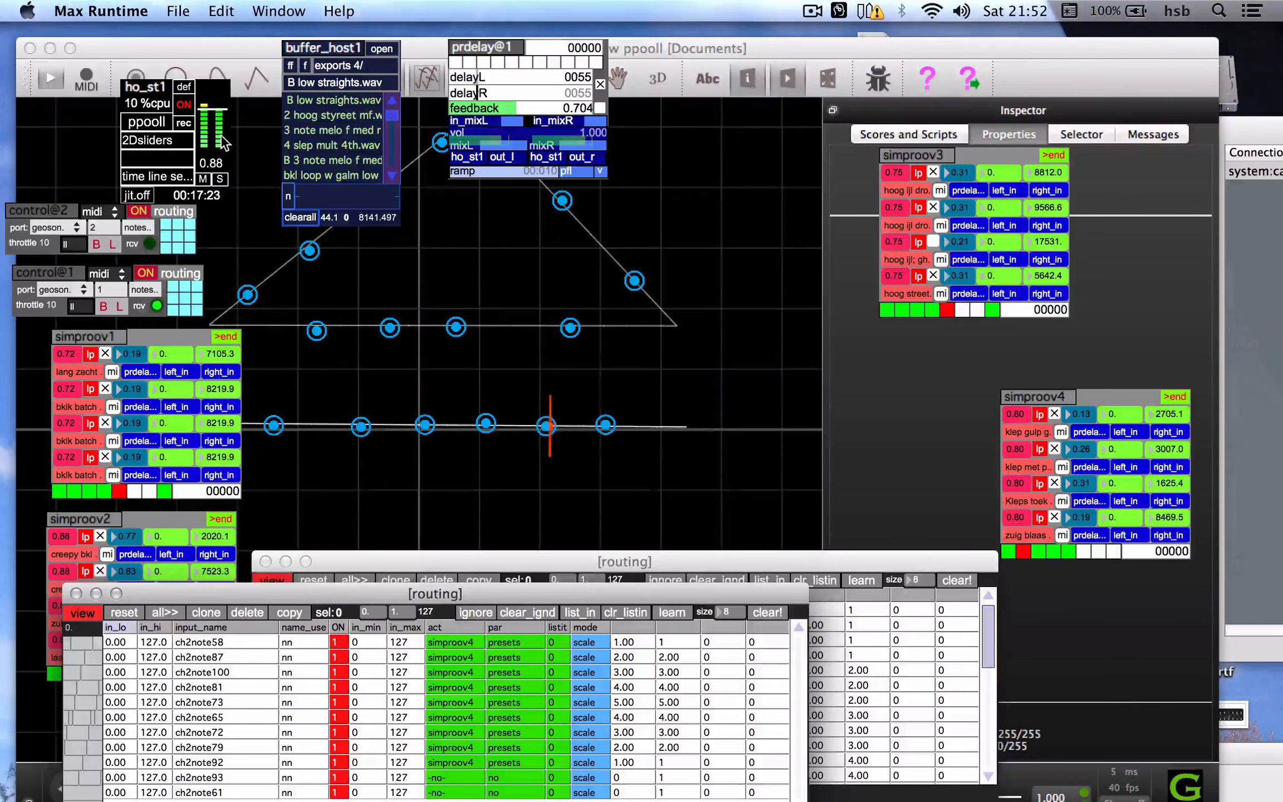